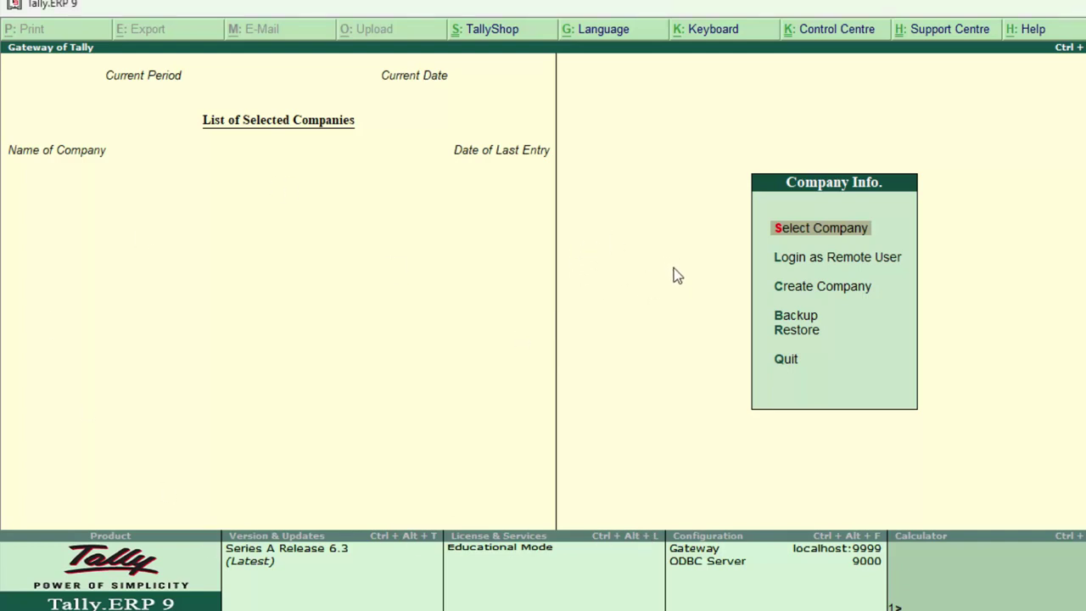
# Step: Open the Create Company form from the Company Info menu
pyautogui.click(804, 289)
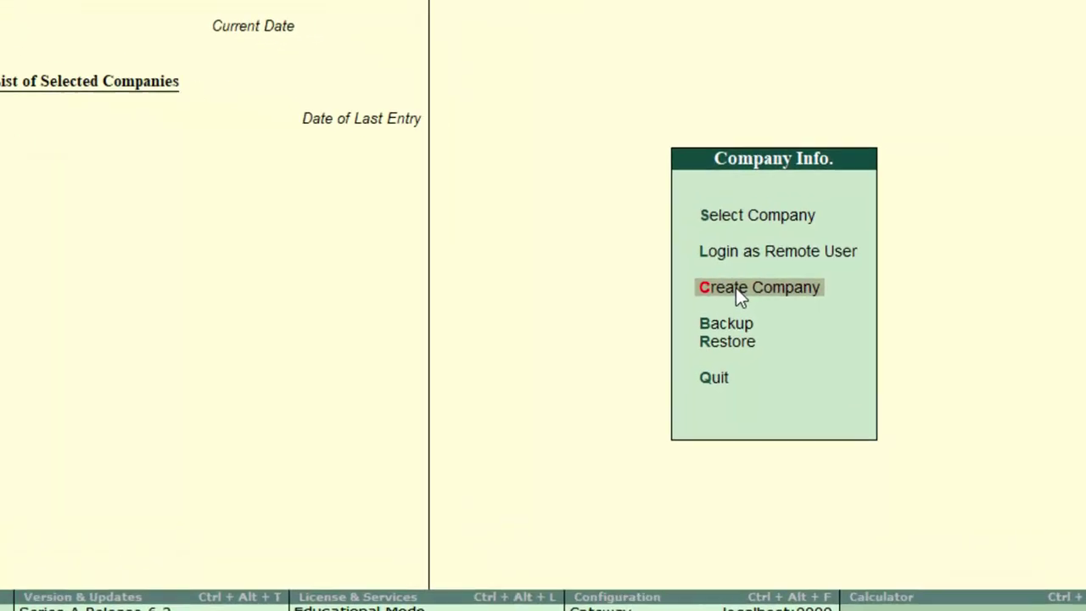
pyautogui.click(550, 291)
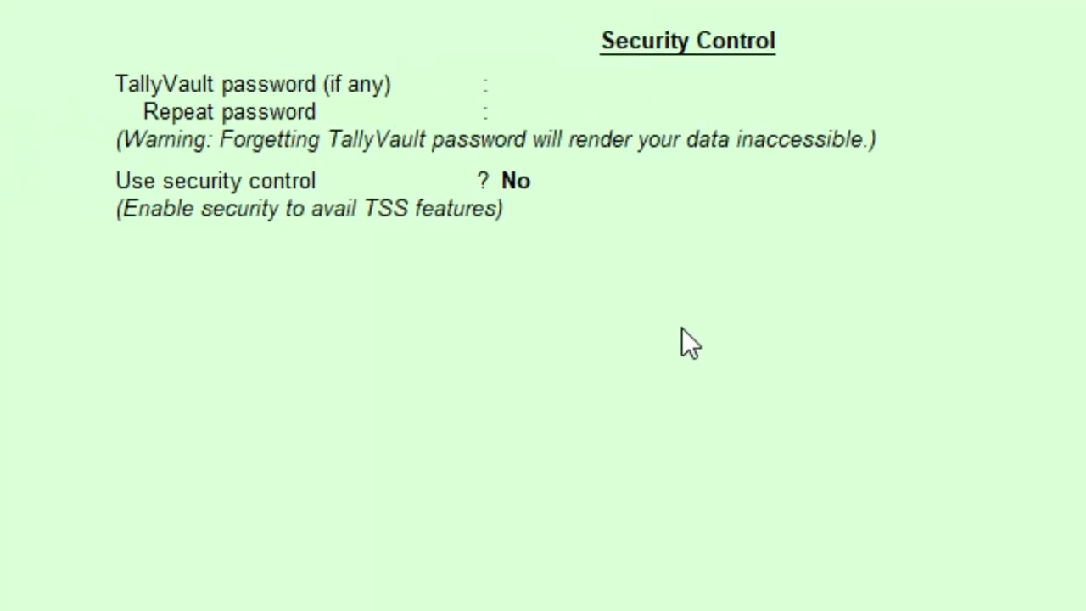
# Step: Name the company 'Yk & Company', keep the matching mailing name, and enter the company address
pyautogui.write('Y')
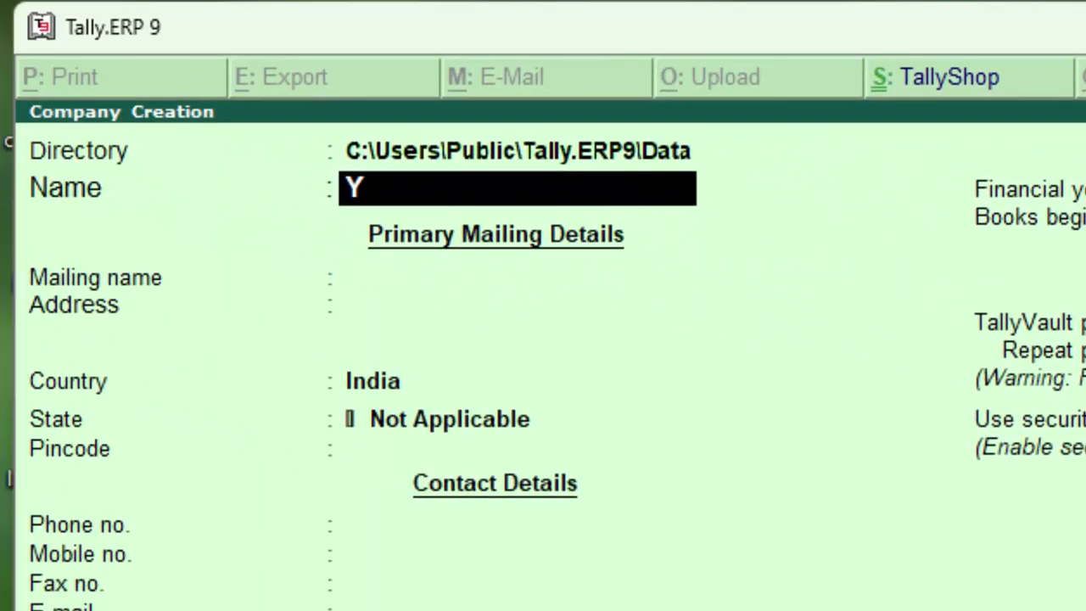
pyautogui.write('k ')
pyautogui.write('& Coma')
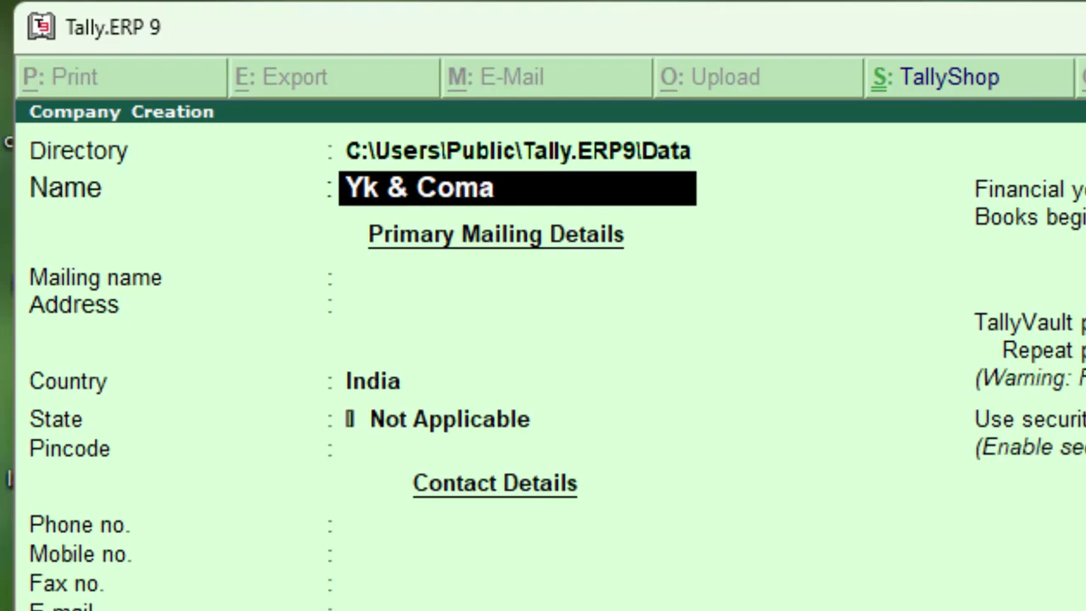
pyautogui.write('pny')
pyautogui.press('BackSpace')
pyautogui.press('BackSpace')
pyautogui.press('BackSpace')
pyautogui.write('pany')
pyautogui.press('Return')
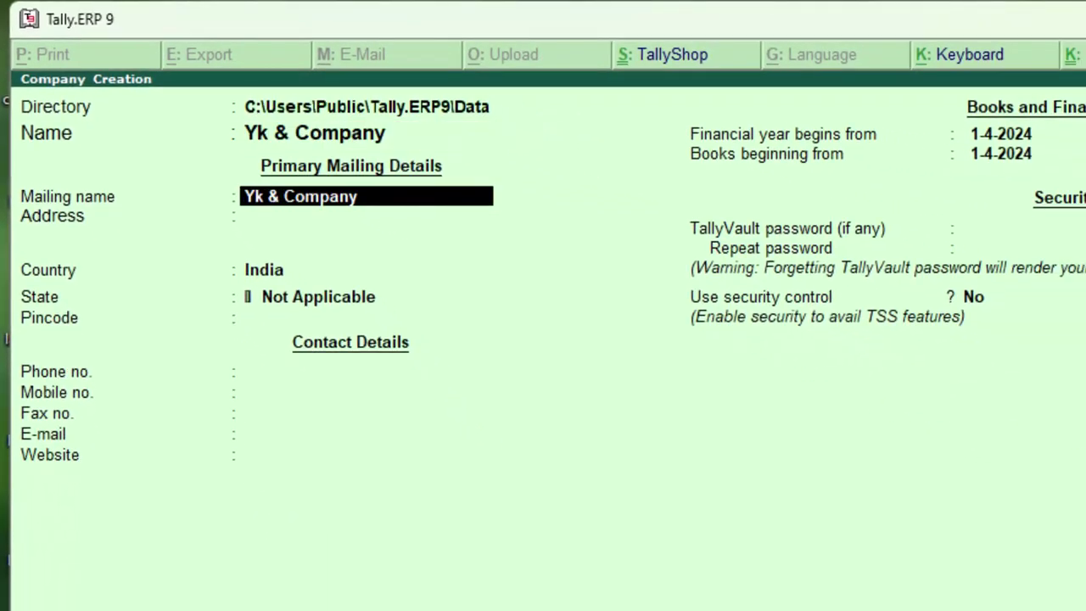
pyautogui.press('Return')
pyautogui.write('N')
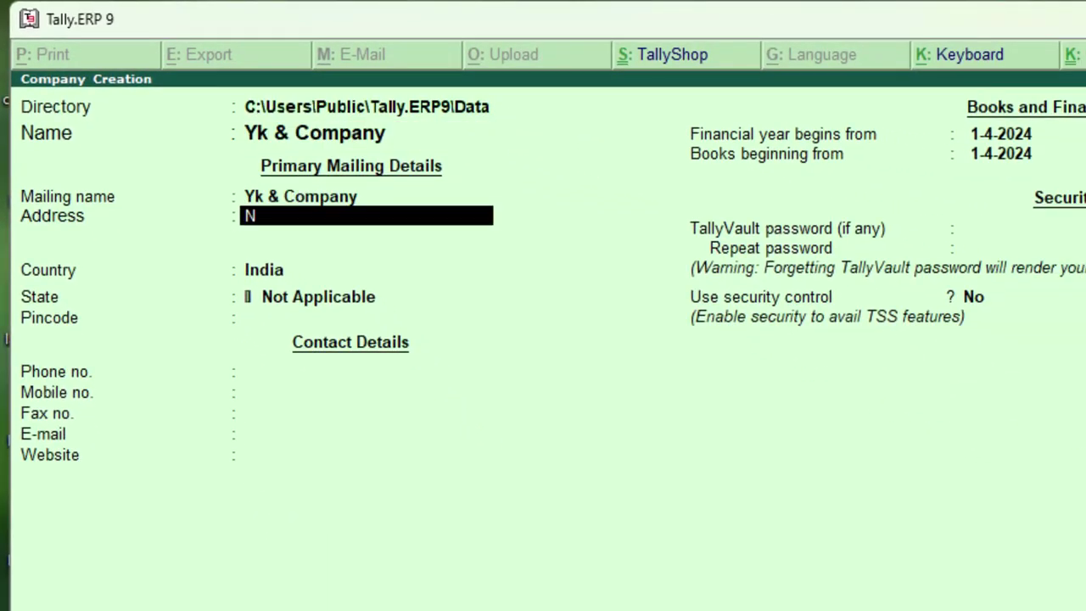
pyautogui.write('ew ')
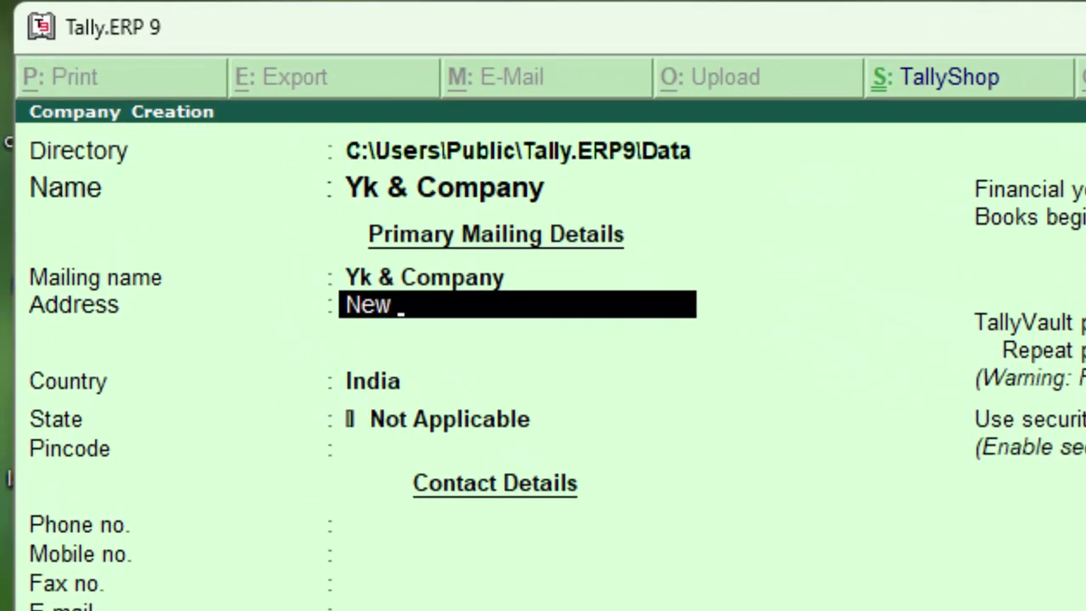
pyautogui.write('Colon')
pyautogui.write('y')
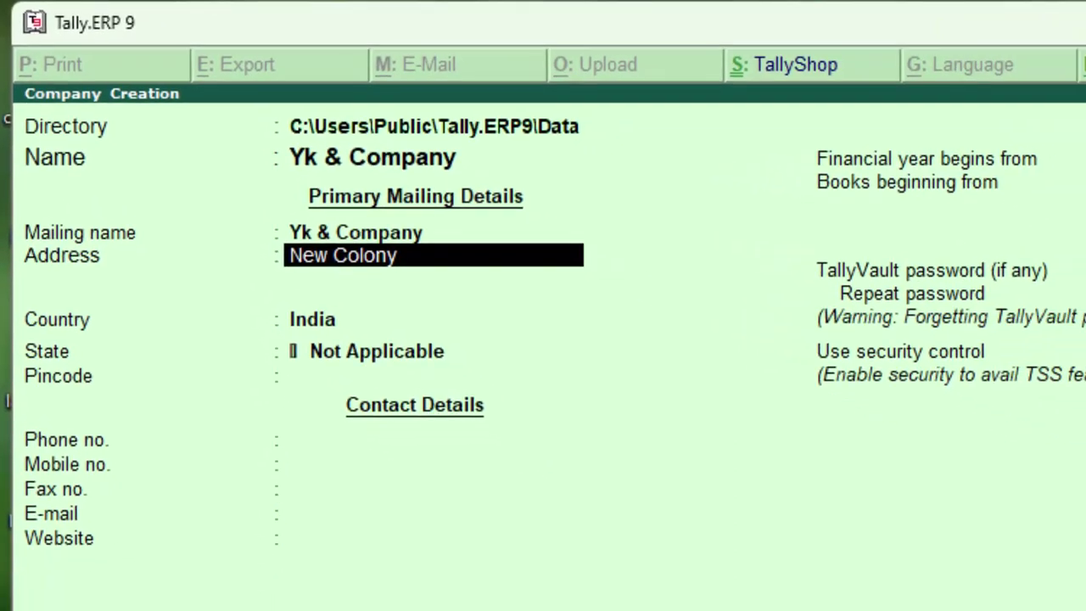
pyautogui.write(' Deoria')
pyautogui.press('Return')
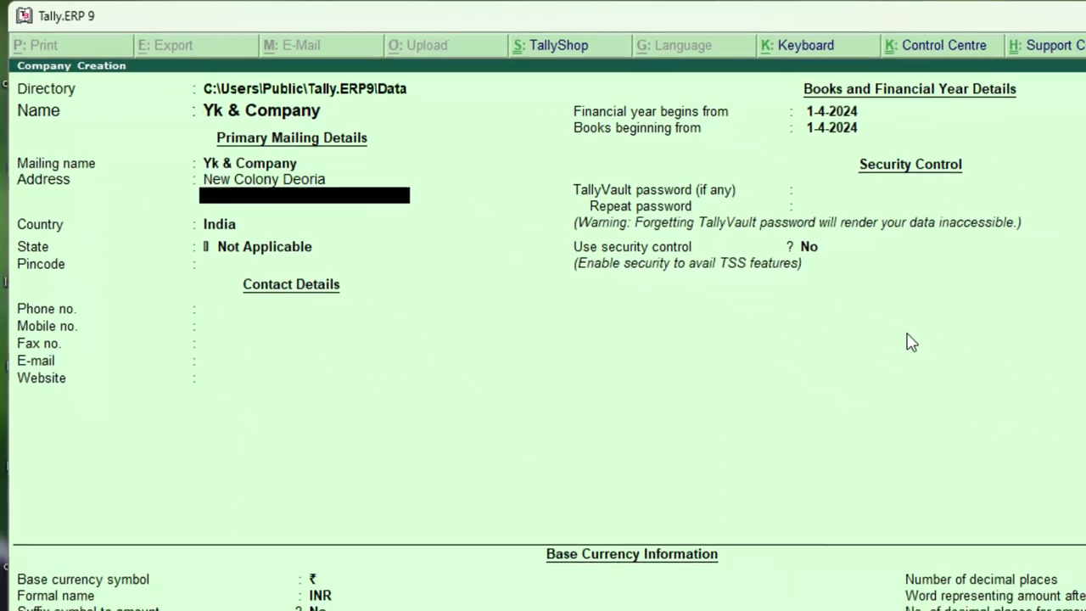
pyautogui.press('Return')
pyautogui.press('Return')
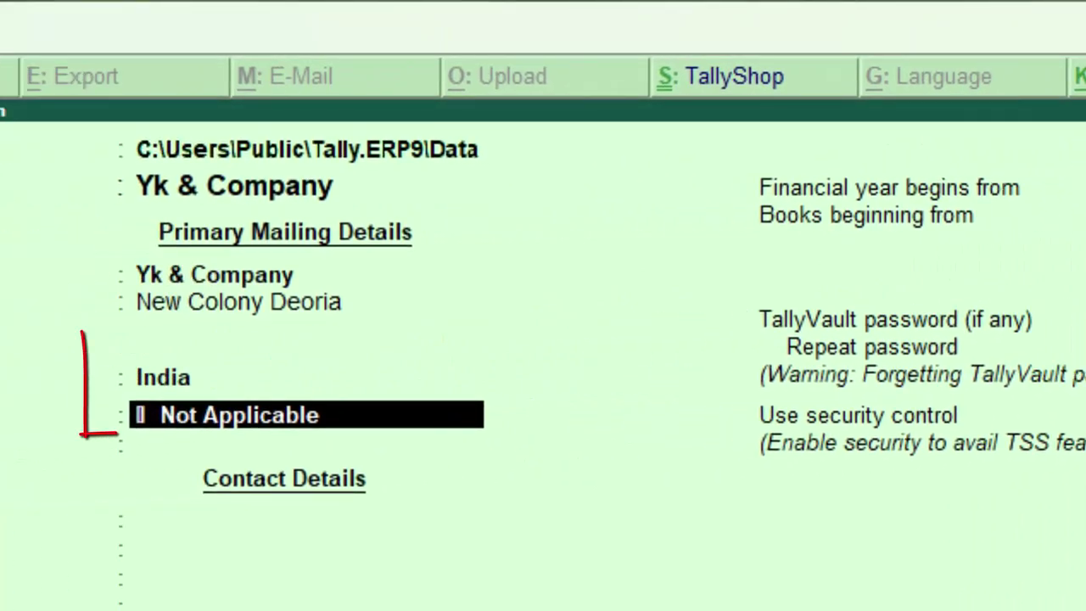
# Step: Set the state to Uttar Pradesh and enter the pincode
pyautogui.write('U')
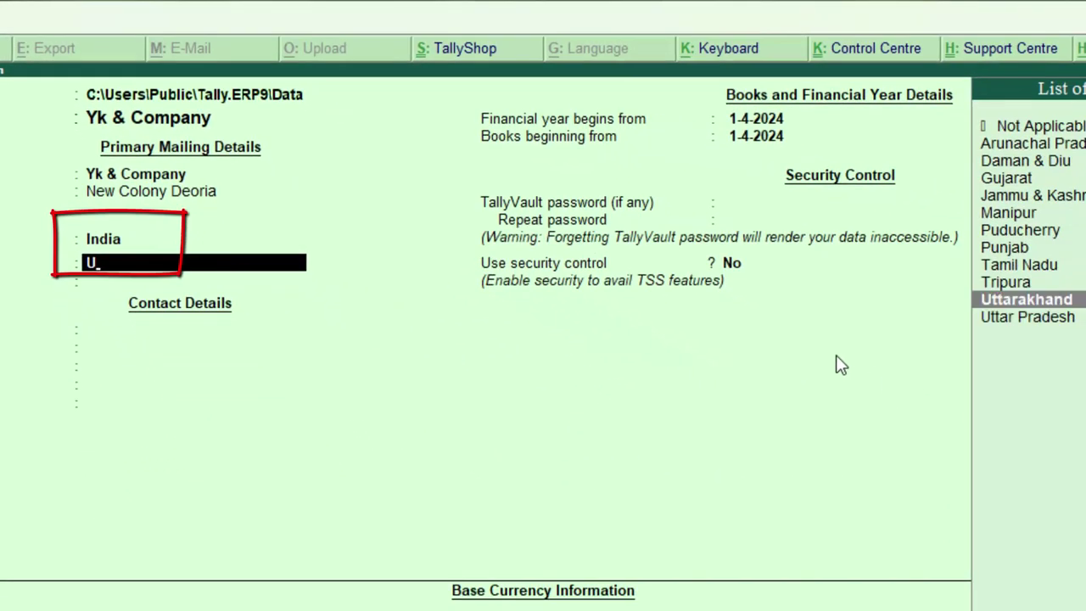
pyautogui.press('Down')
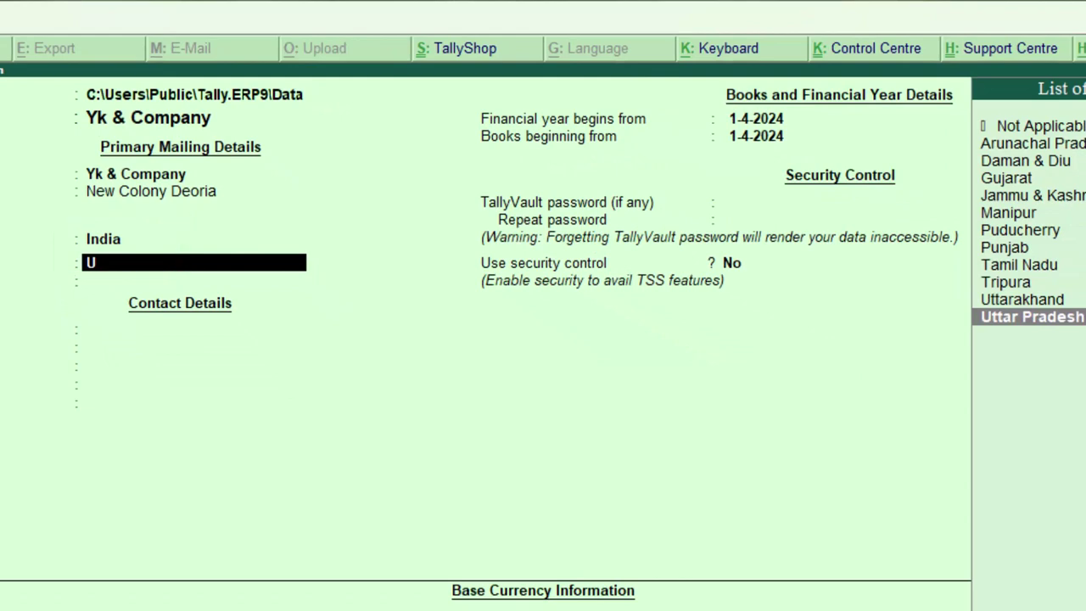
pyautogui.press('Return')
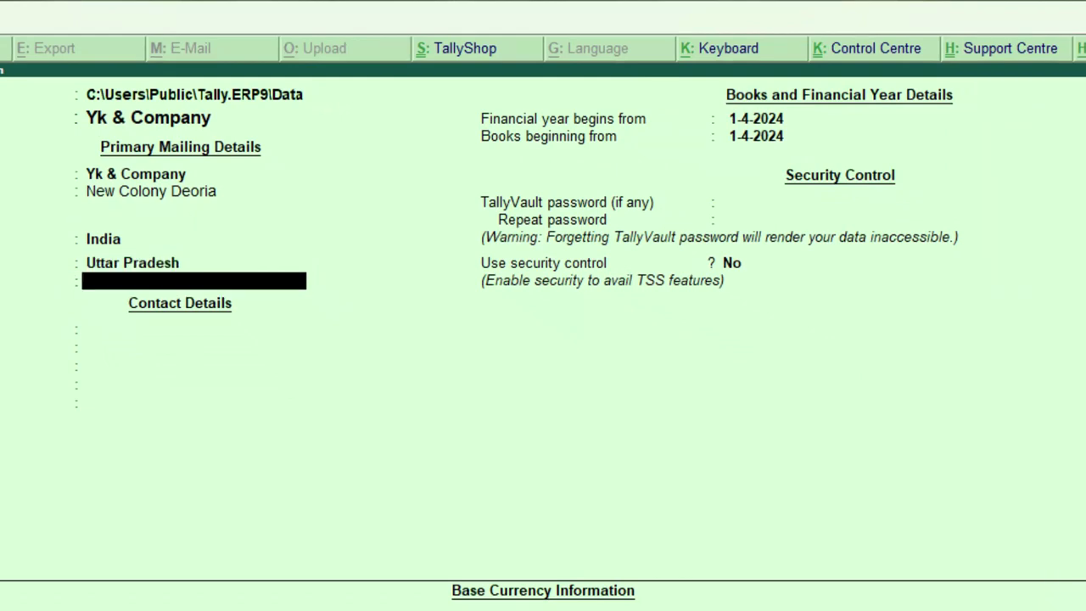
pyautogui.write('27')
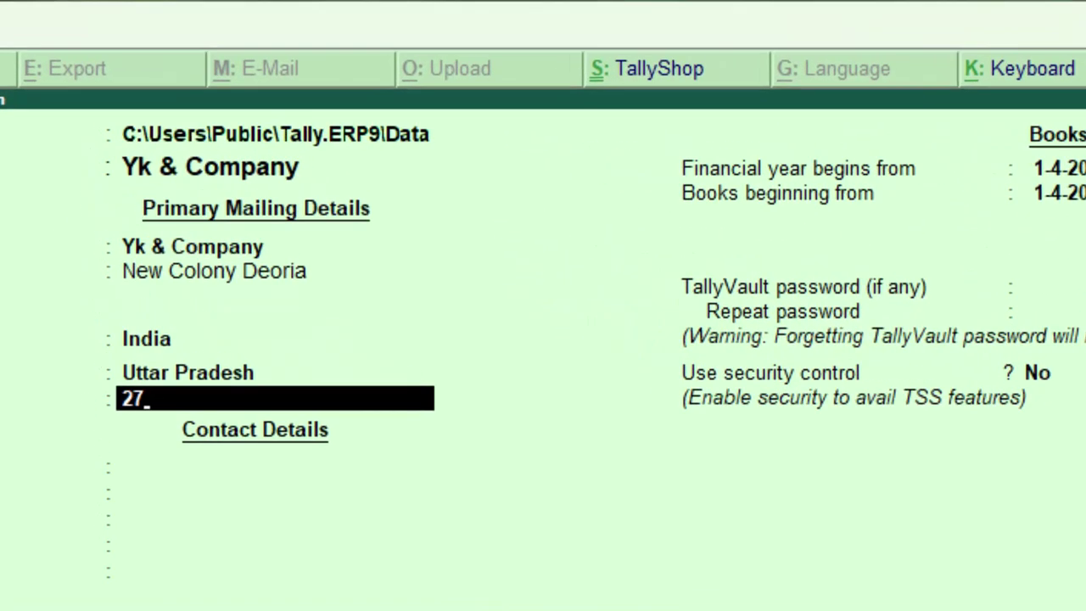
pyautogui.write('400')
pyautogui.write('1')
pyautogui.press('Return')
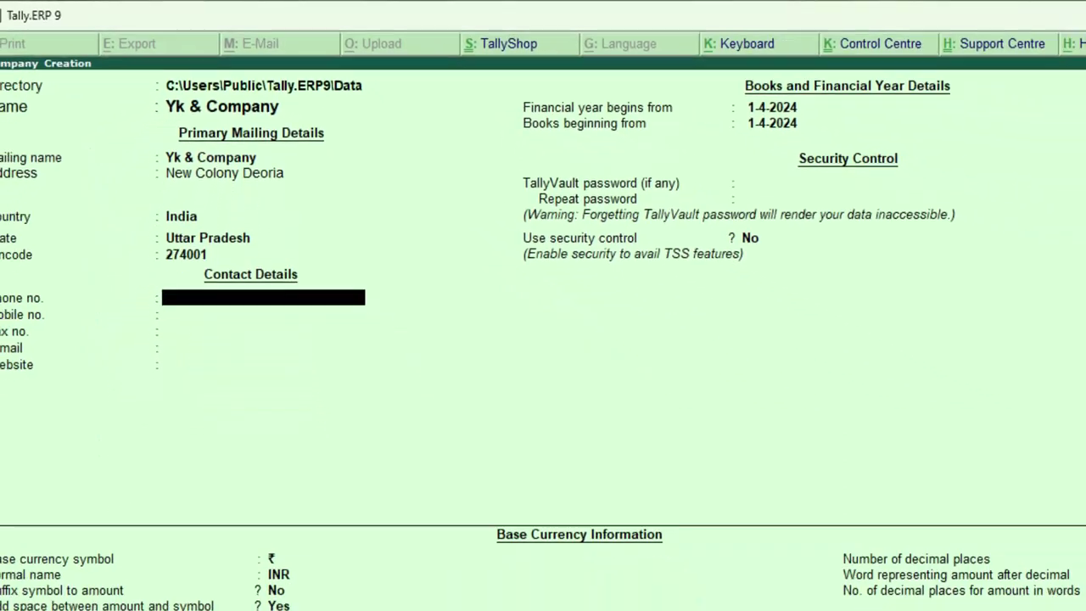
# Step: Accept the remaining default company settings and save Yk & Company
pyautogui.press('Return')
pyautogui.press('Return')
pyautogui.press('Return')
pyautogui.press('Return')
pyautogui.press('Return')
pyautogui.press('Return')
pyautogui.press('Return')
pyautogui.press('Return')
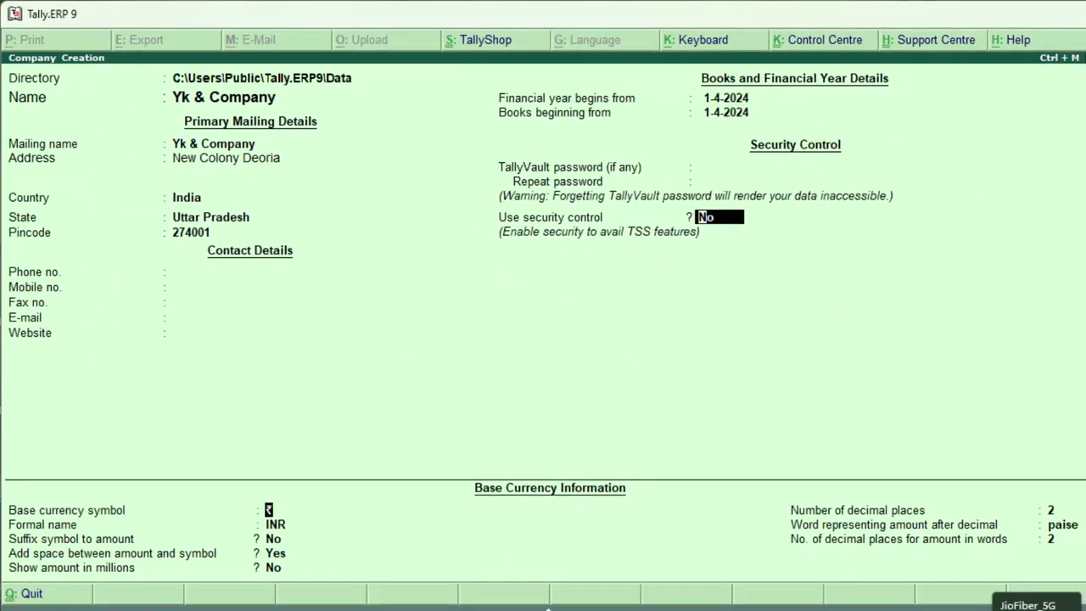
pyautogui.press('Return')
pyautogui.press('Return')
pyautogui.press('Return')
pyautogui.press('Return')
pyautogui.press('Return')
pyautogui.press('Return')
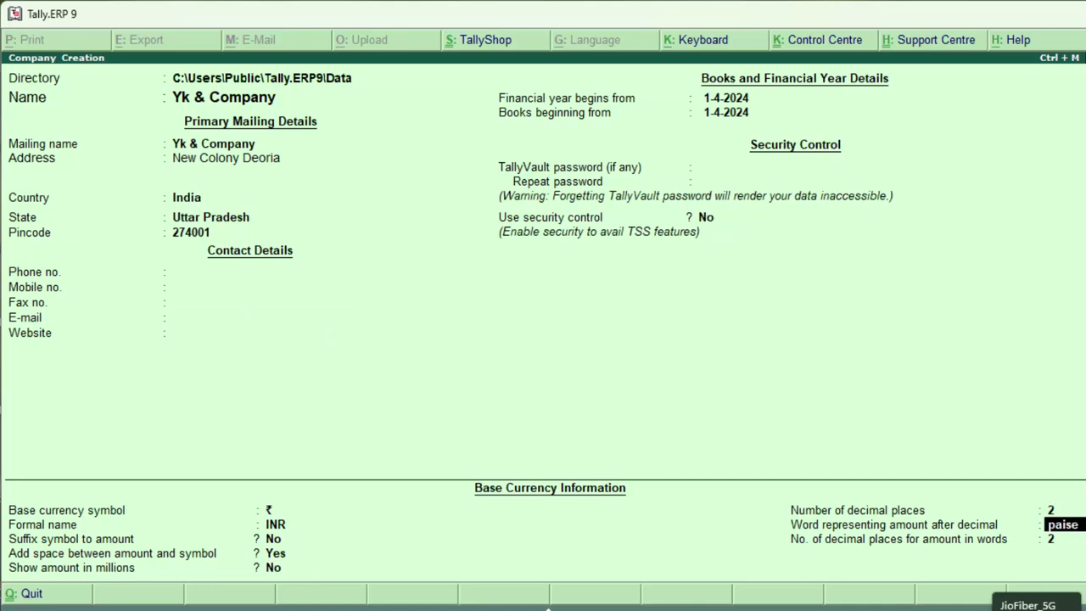
pyautogui.press('Return')
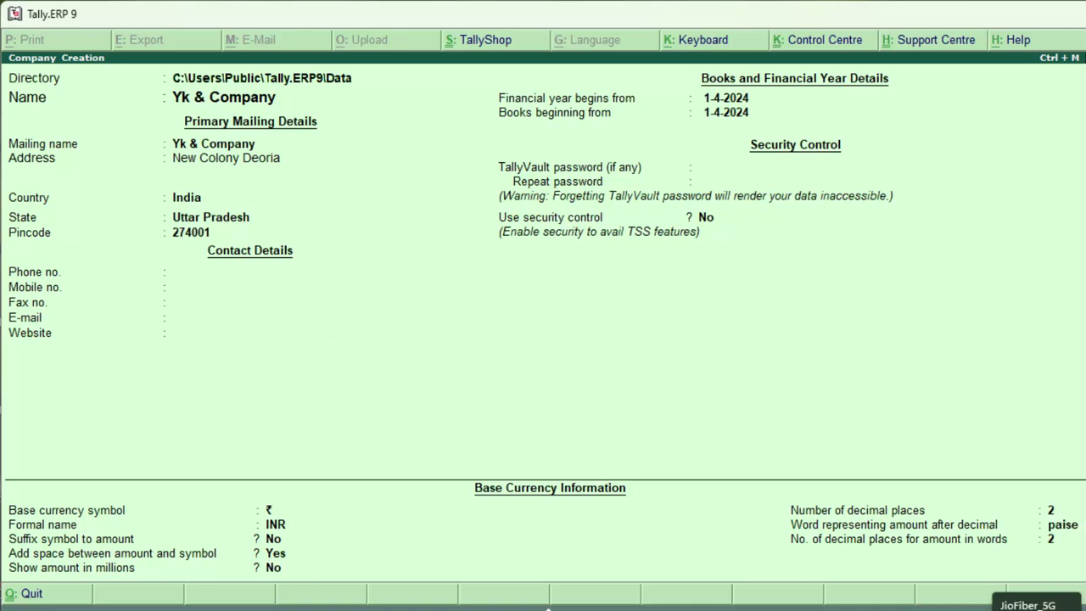
pyautogui.press('Return')
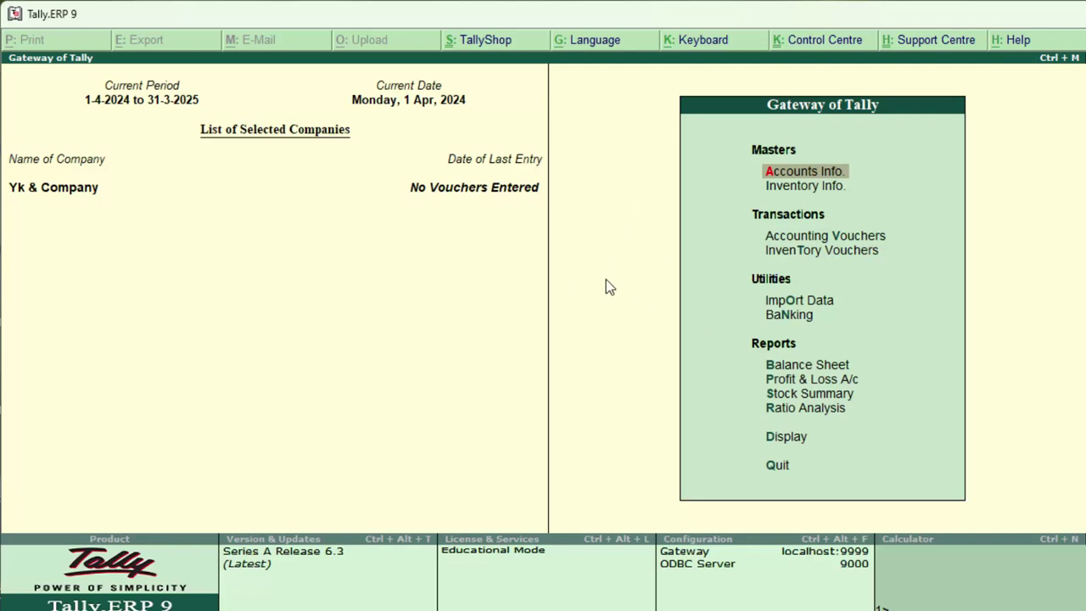
# Step: Start a Purchase voucher with the supplier invoice number, date 1-Apr-2024 and party Cash, then begin a new ledger
pyautogui.press('v')
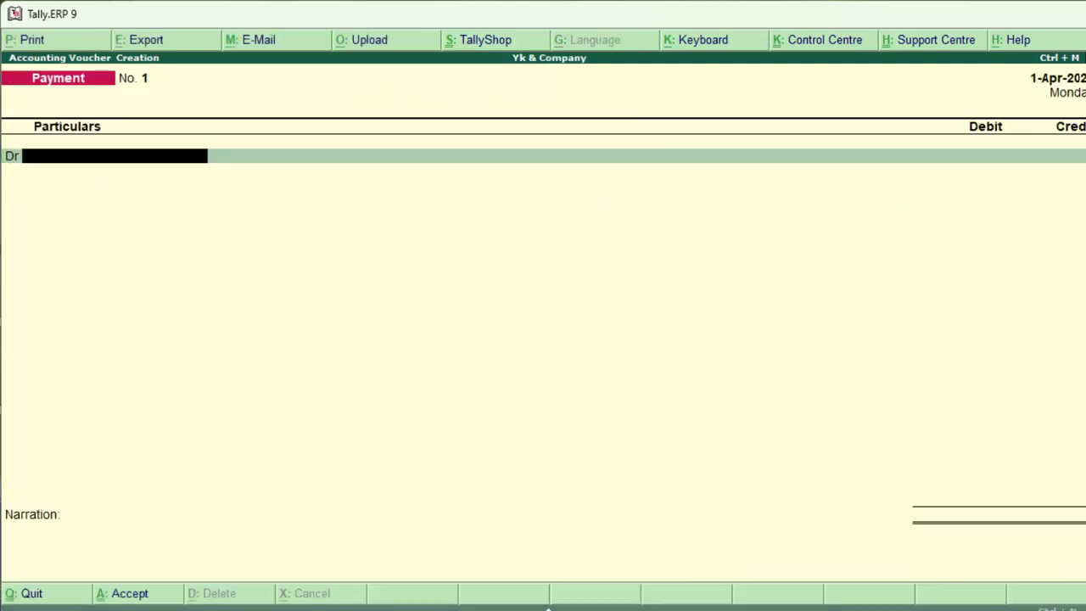
pyautogui.press('F9')
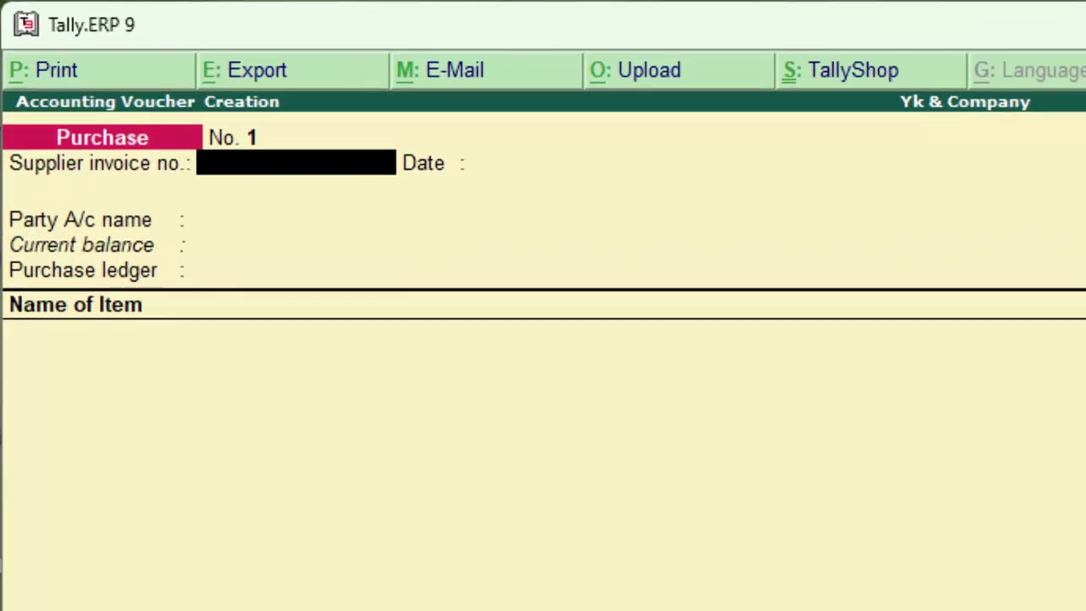
pyautogui.write('425')
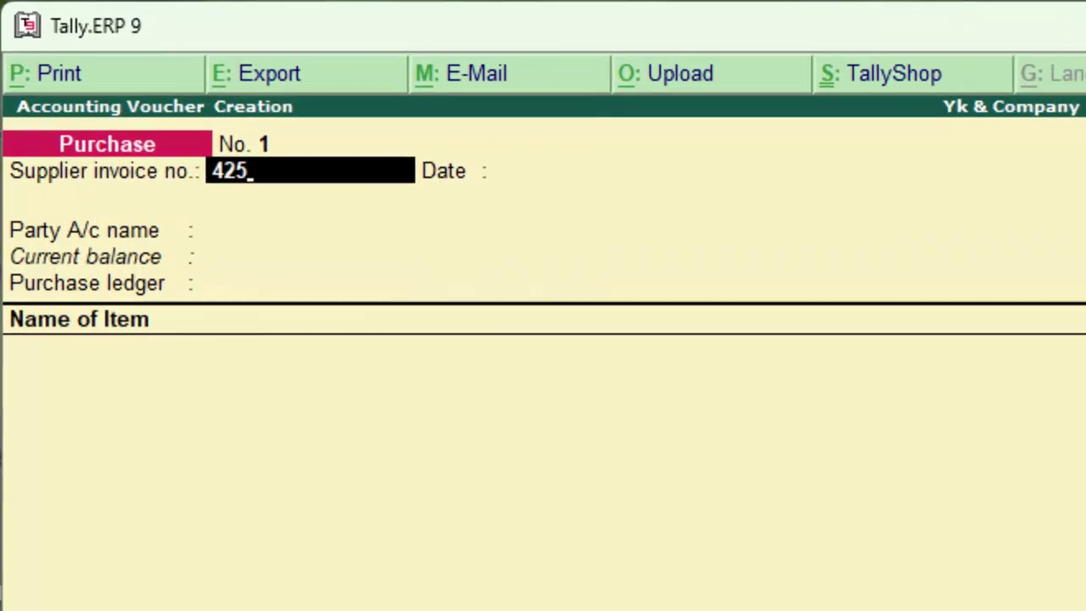
pyautogui.write('7')
pyautogui.press('Return')
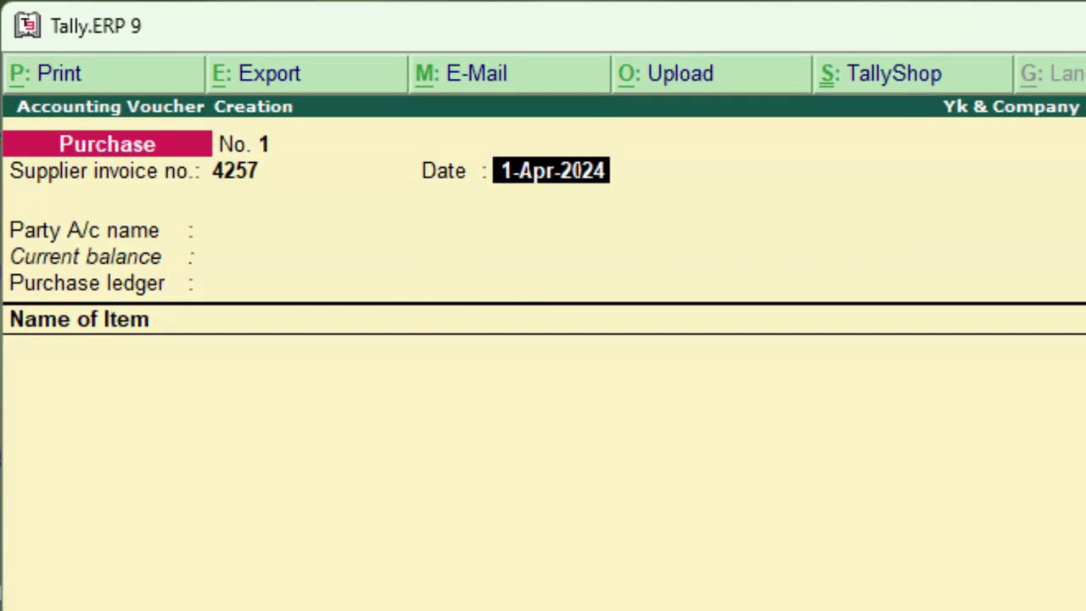
pyautogui.press('Return')
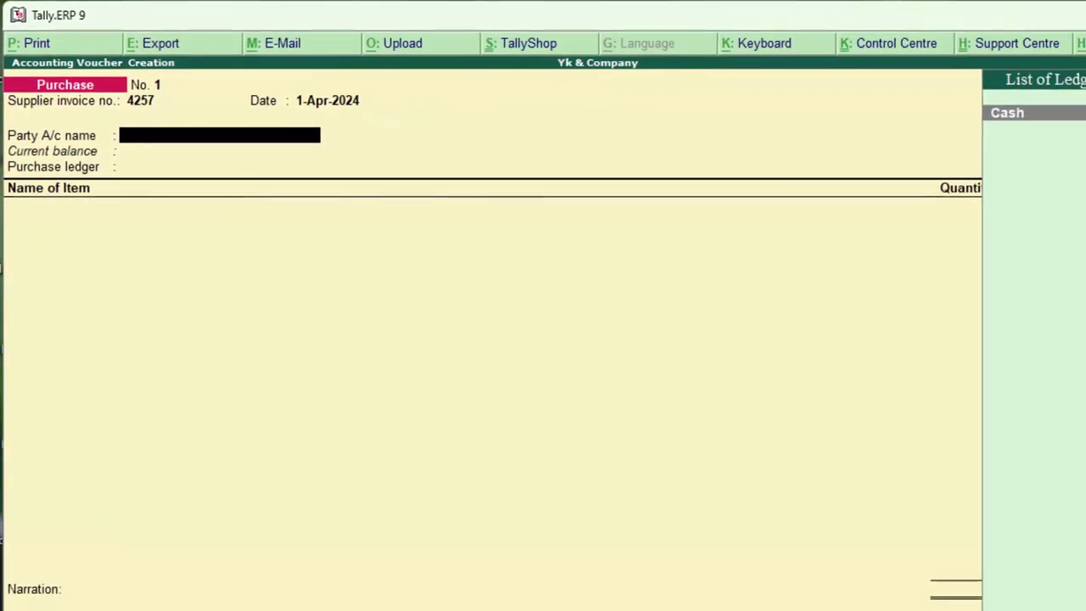
pyautogui.press('Return')
pyautogui.press('Return')
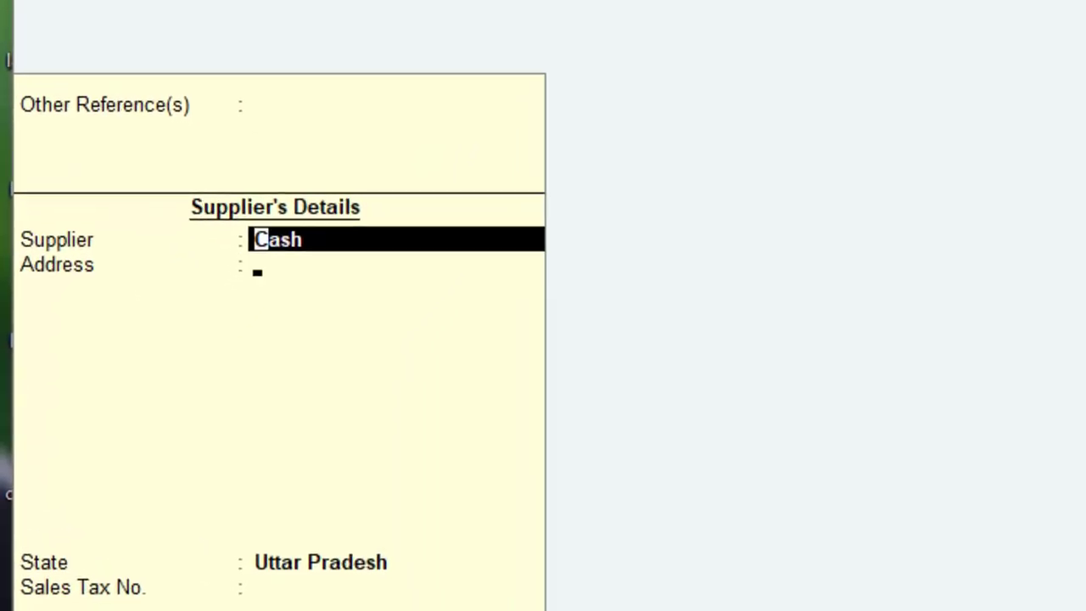
pyautogui.press('Return')
pyautogui.press('Return')
pyautogui.press('Return')
pyautogui.press('Return')
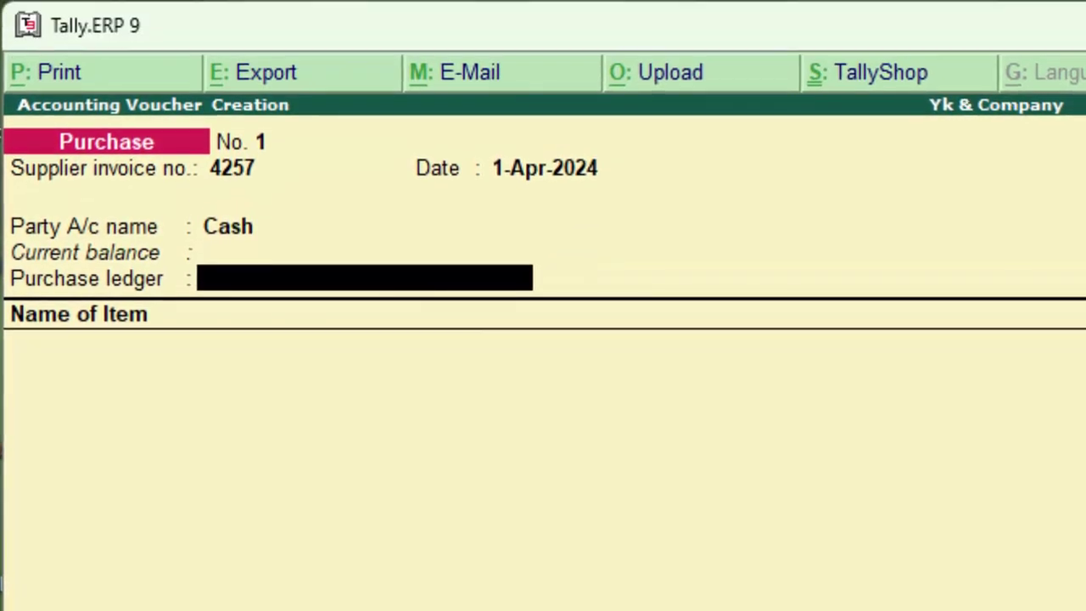
pyautogui.hotkey('alt', 'c')
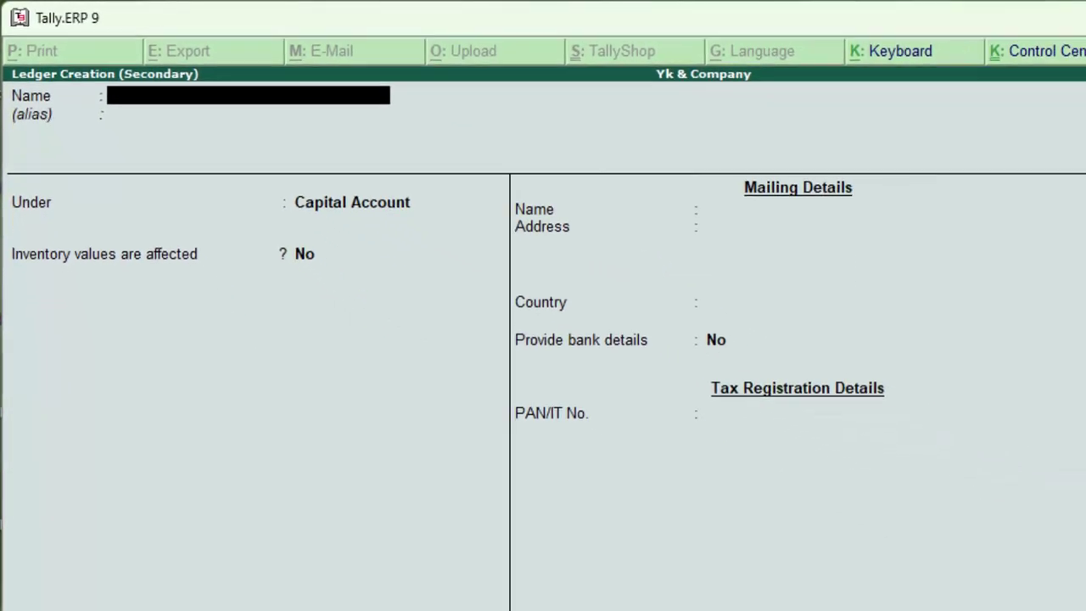
# Step: Name the new ledger 'Purchase A/c' and place it under Purchase Accounts
pyautogui.write('Pur')
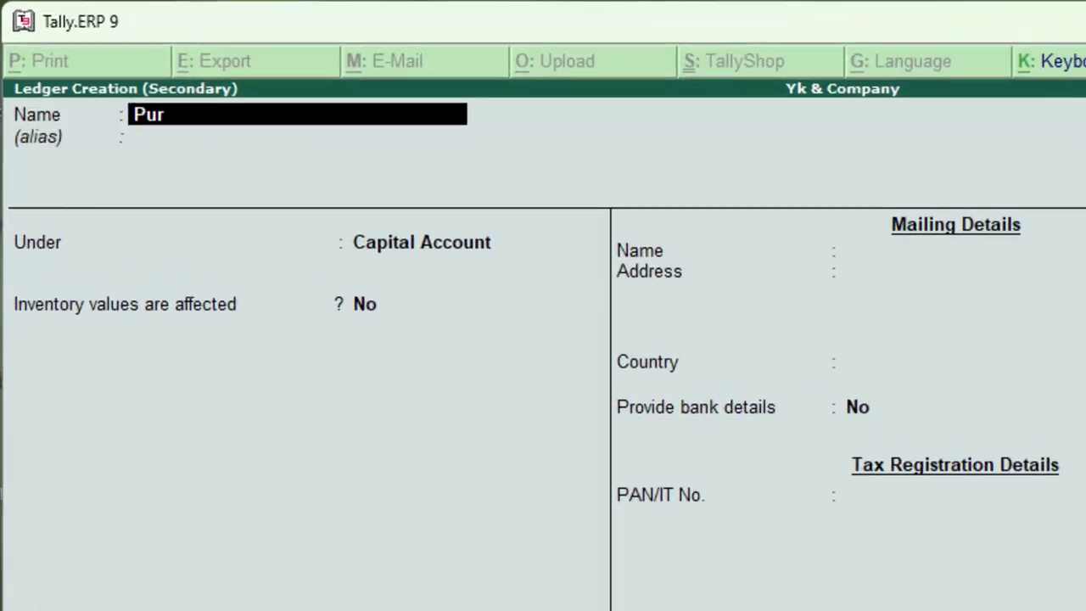
pyautogui.write('chase ')
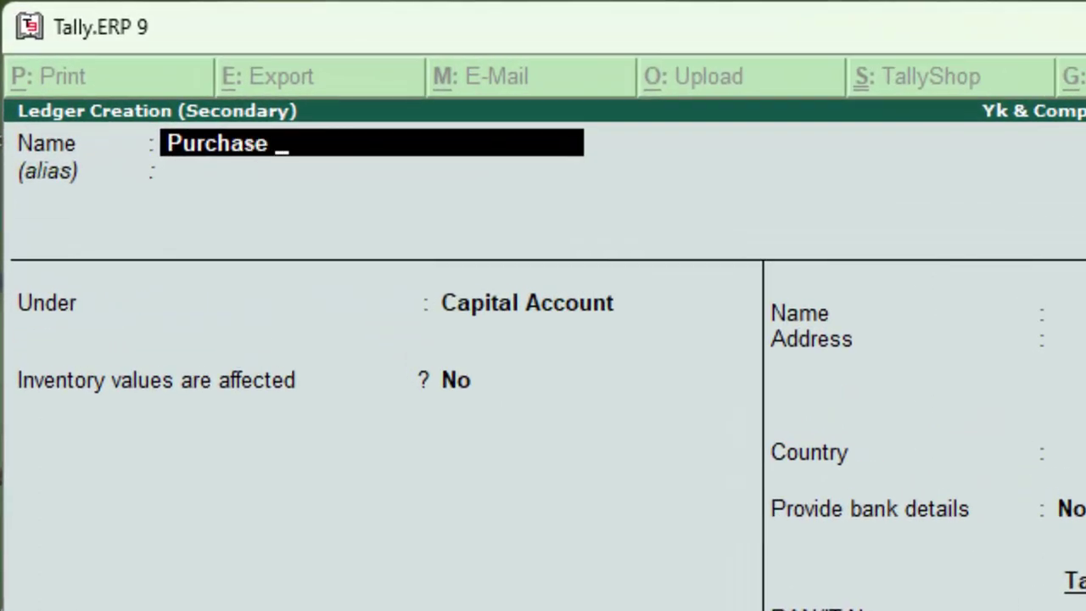
pyautogui.write('a/c')
pyautogui.press('Return')
pyautogui.press('Return')
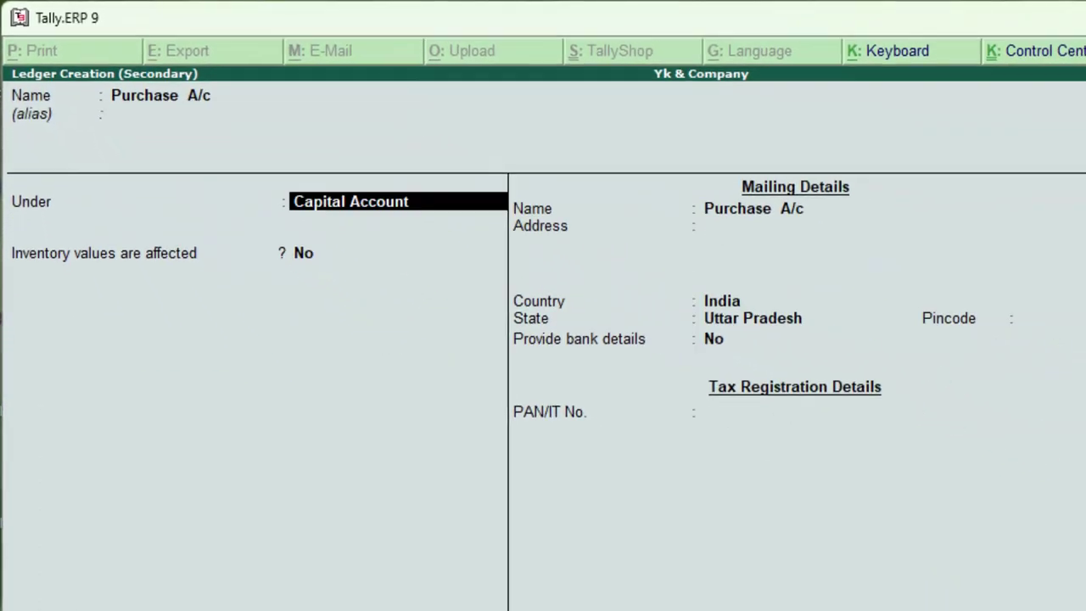
pyautogui.write('P')
pyautogui.press('Down')
pyautogui.press('Down')
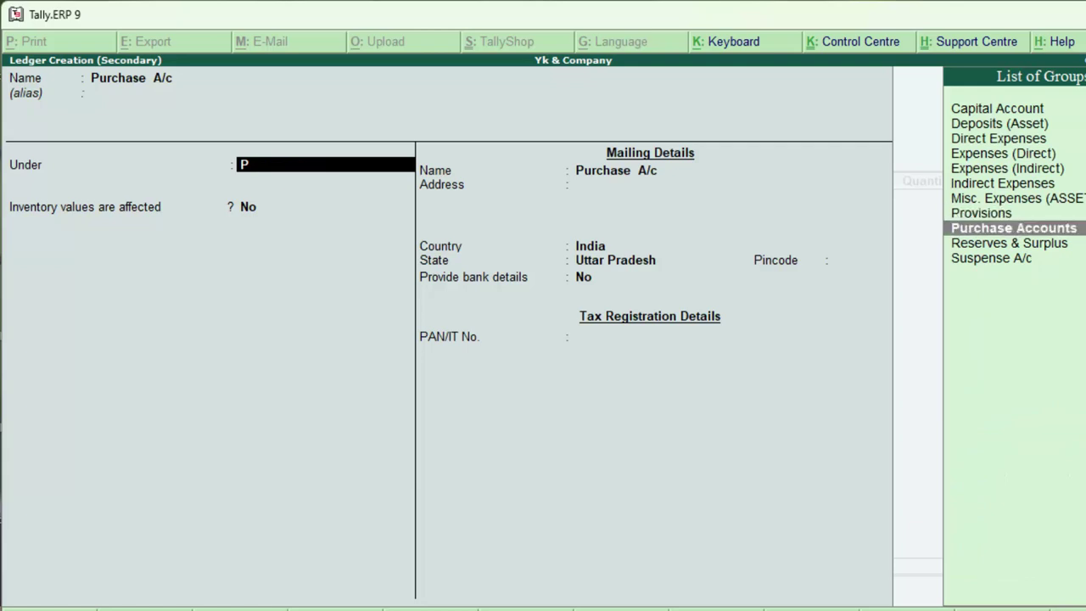
pyautogui.press('Return')
pyautogui.press('Return')
pyautogui.press('Return')
pyautogui.press('Return')
pyautogui.press('Return')
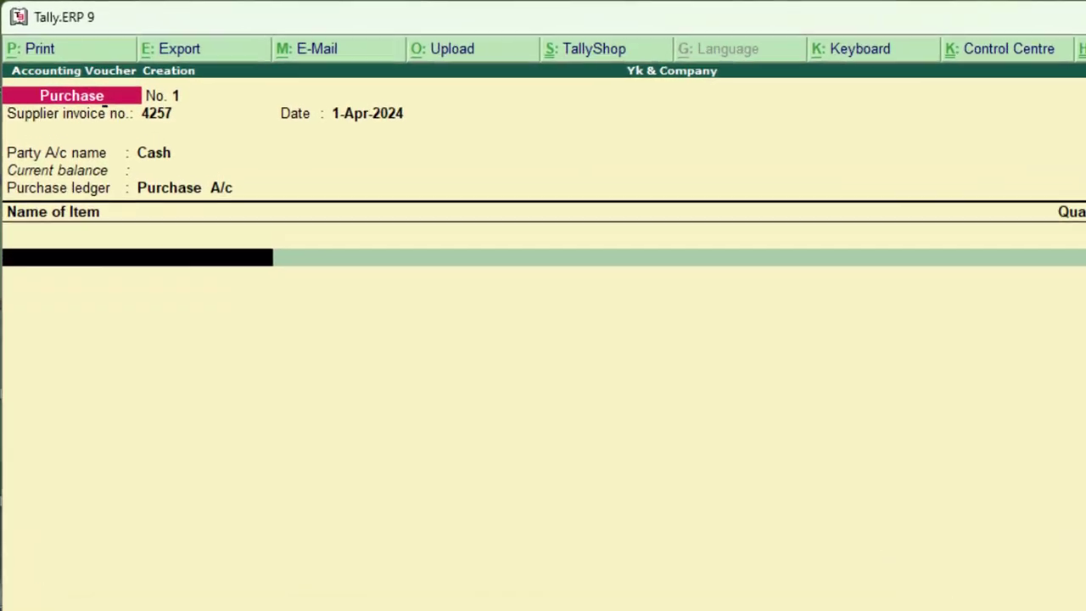
# Step: Create stock item 'Keyboard' from the voucher, leaving units as Not Applicable
pyautogui.hotkey('alt', 'c')
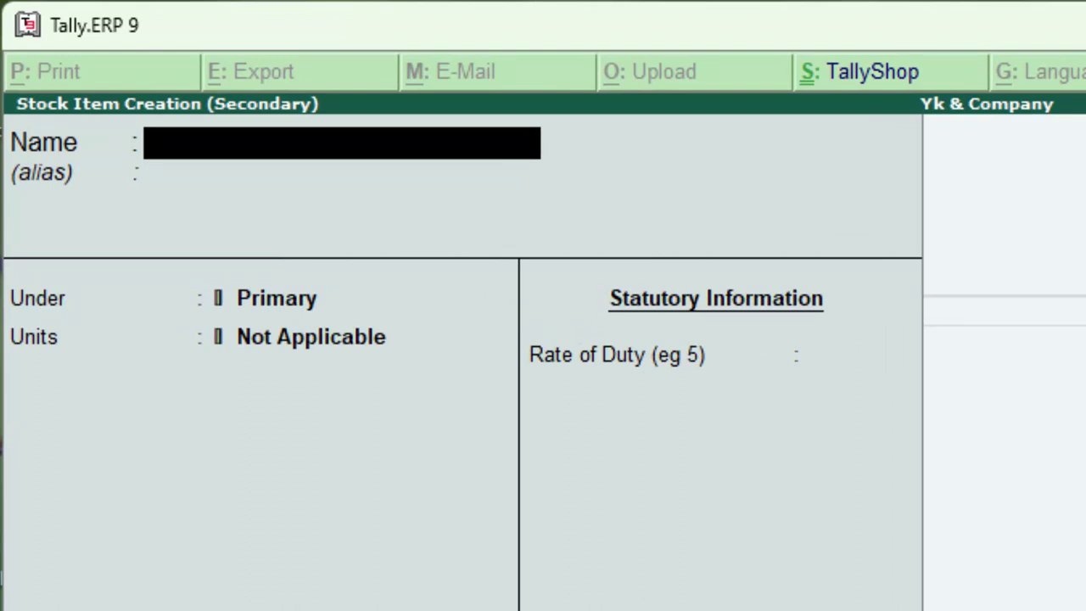
pyautogui.write('Keyb')
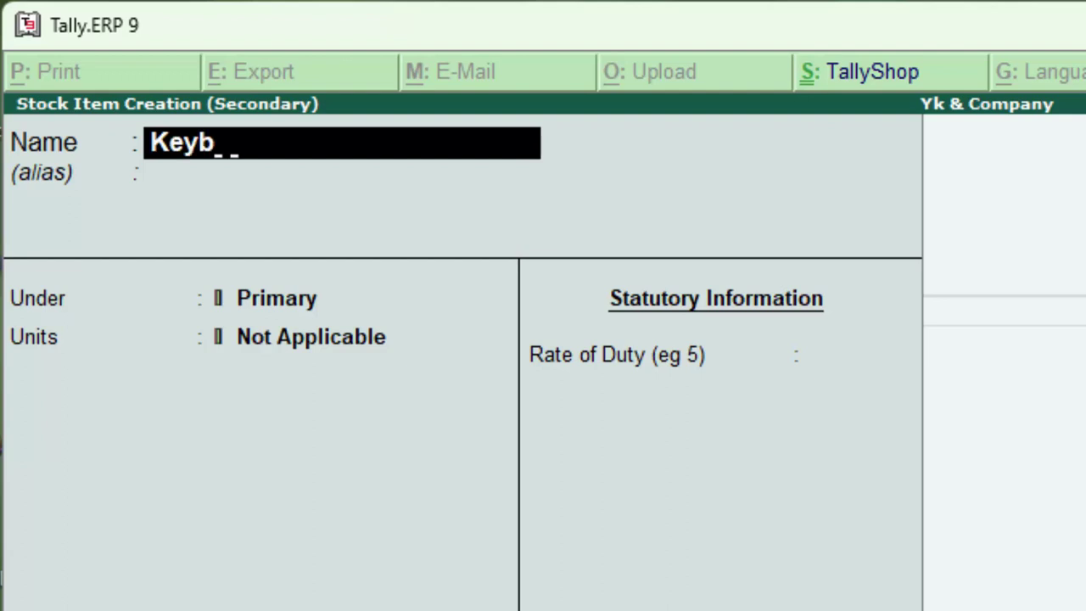
pyautogui.write('oard')
pyautogui.press('Return')
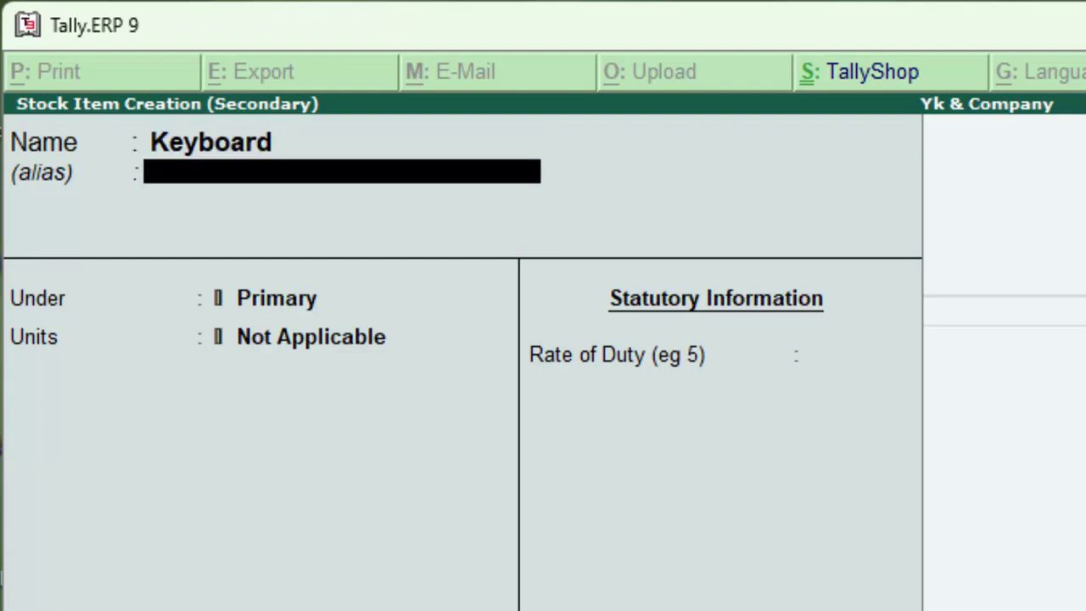
pyautogui.press('Return')
pyautogui.press('Return')
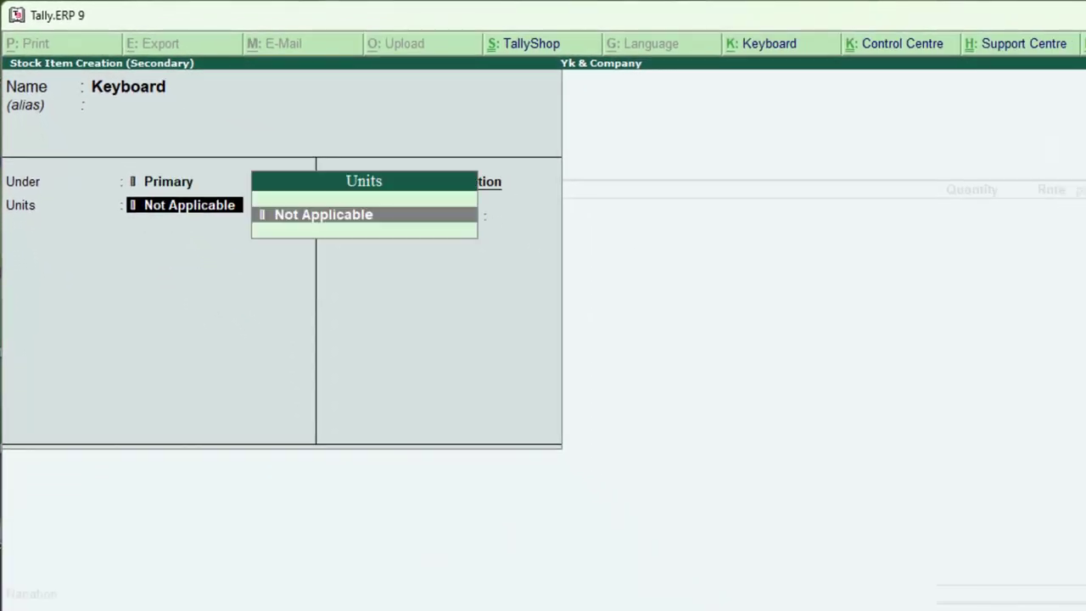
pyautogui.press('Return')
pyautogui.press('Return')
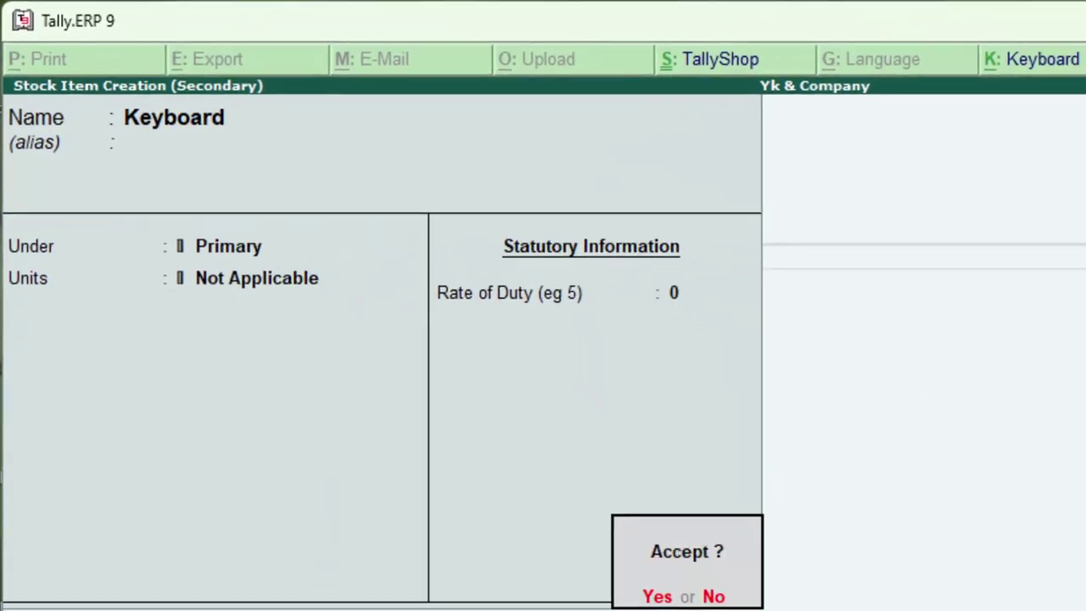
pyautogui.press('Return')
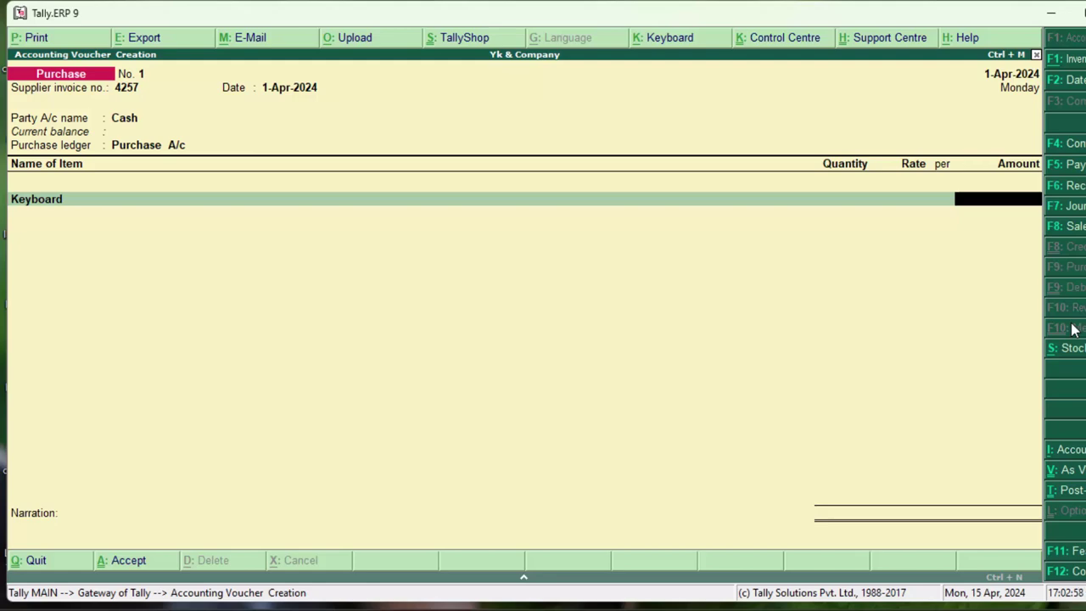
# Step: Leave the voucher and start a new stock item named 'Mouse' under Inventory Info > Stock Items
pyautogui.press('Escape')
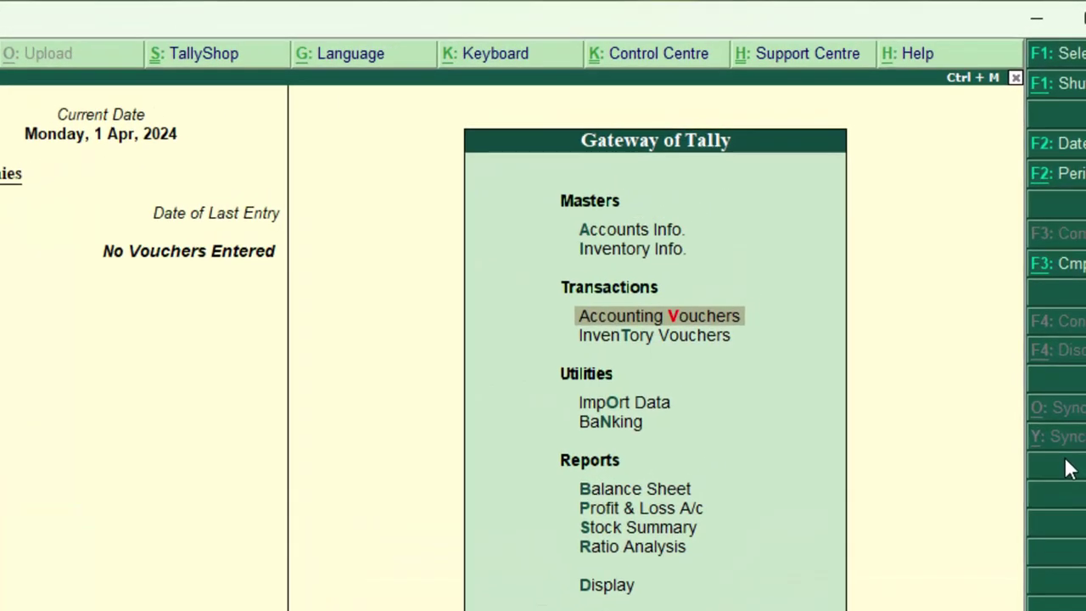
pyautogui.press('Up')
pyautogui.press('Up')
pyautogui.press('Return')
pyautogui.press('Down')
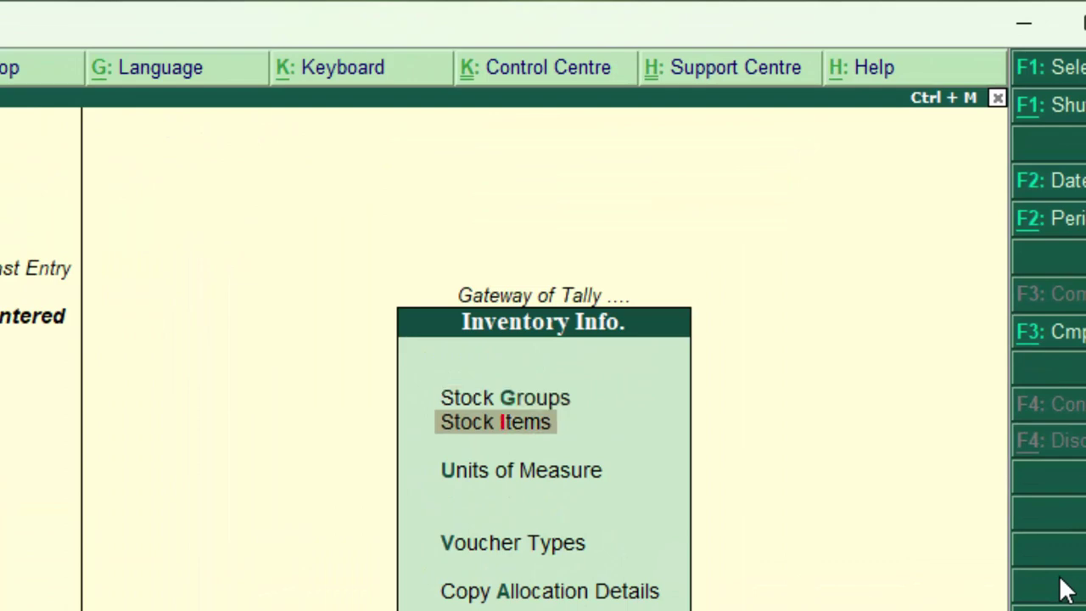
pyautogui.press('Return')
pyautogui.press('Down')
pyautogui.press('Down')
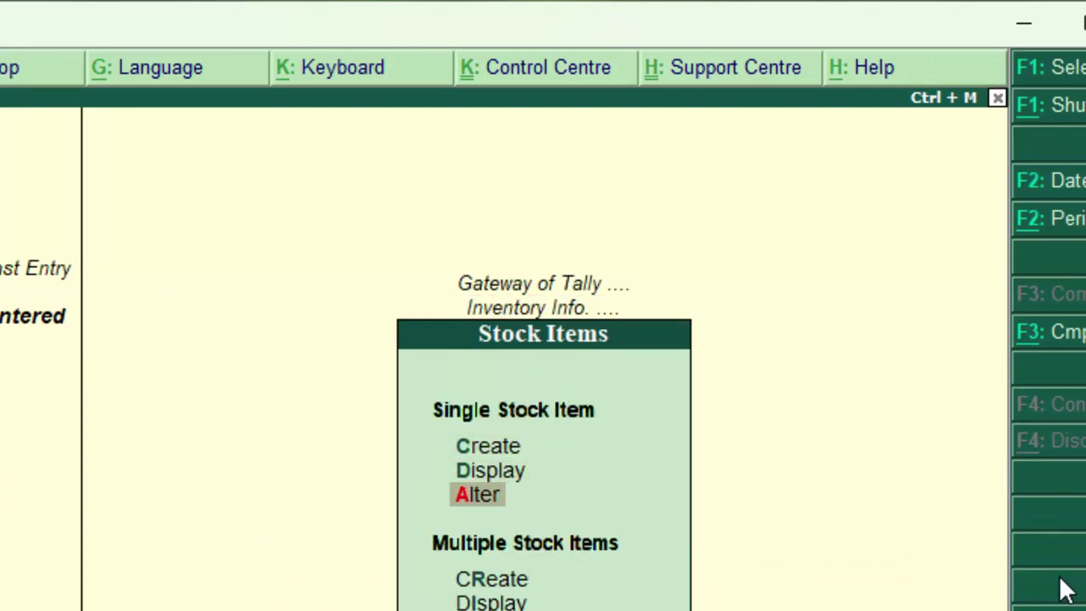
pyautogui.press('Up')
pyautogui.press('Up')
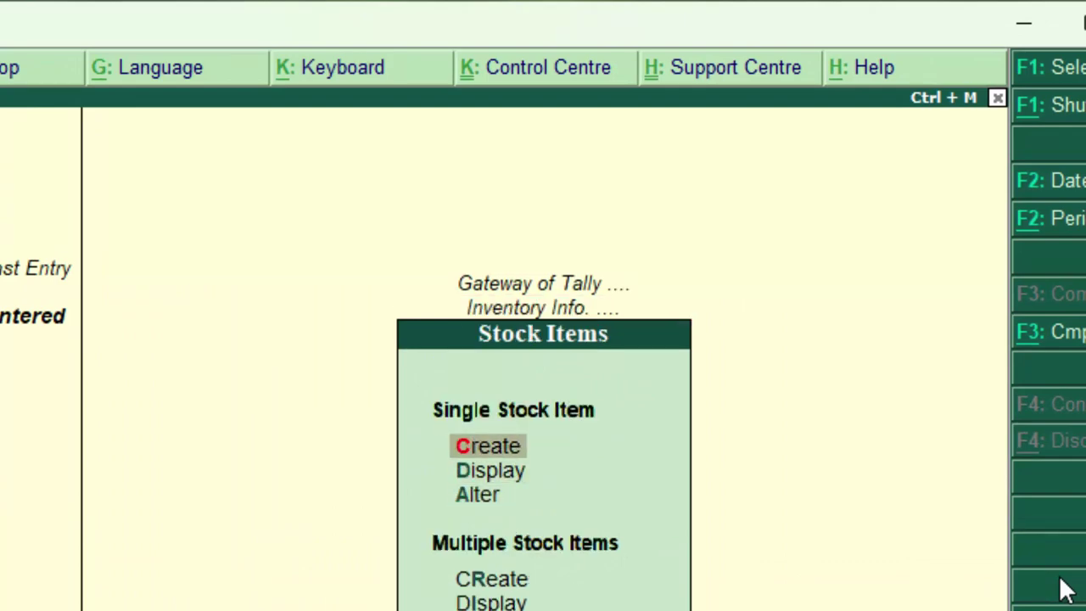
pyautogui.press('Return')
pyautogui.write('Mous')
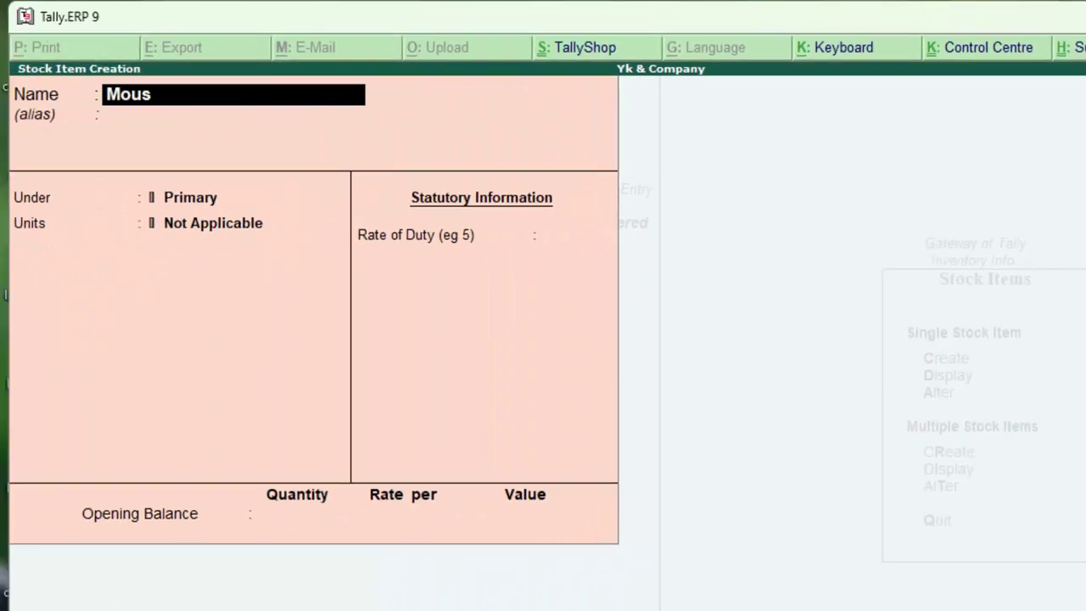
pyautogui.write('e')
pyautogui.press('Return')
pyautogui.press('Return')
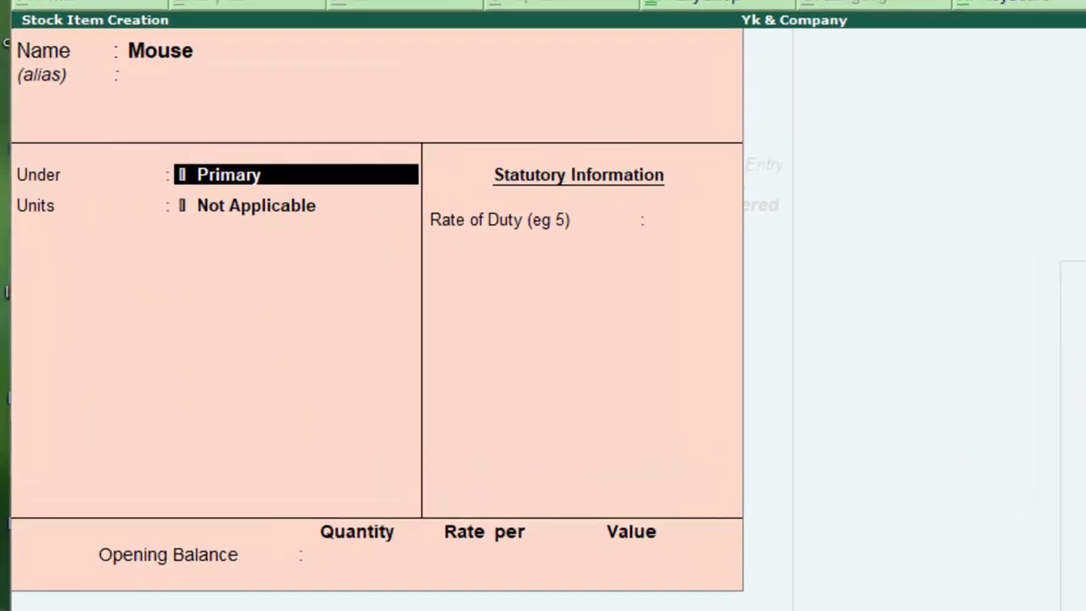
pyautogui.press('Return')
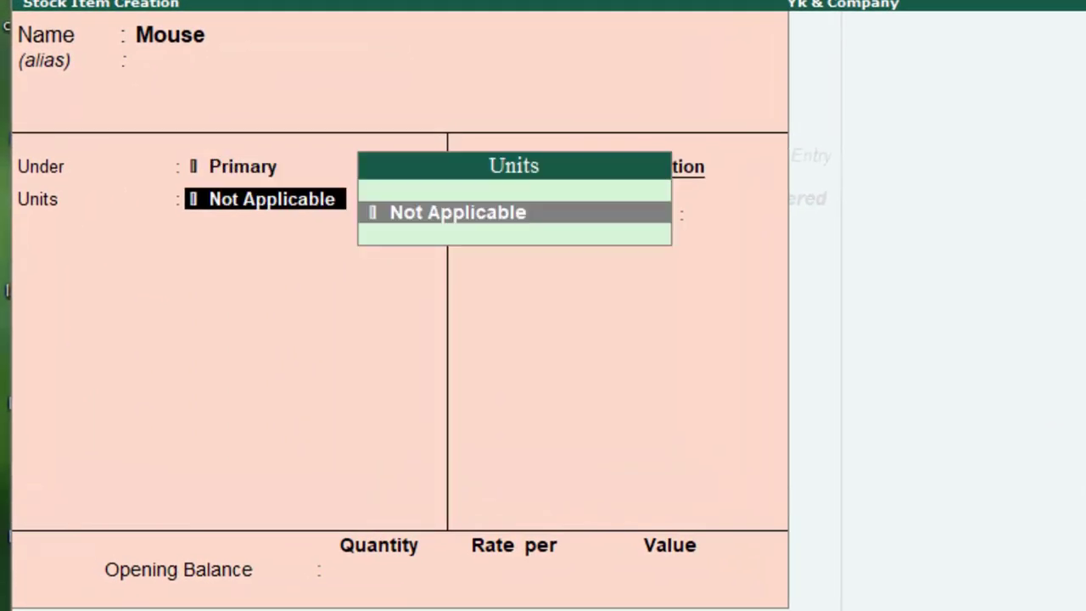
# Step: Create unit 'nos' (formal name Numbers, 0 decimals) as Mouse's unit
pyautogui.hotkey('alt', 'c')
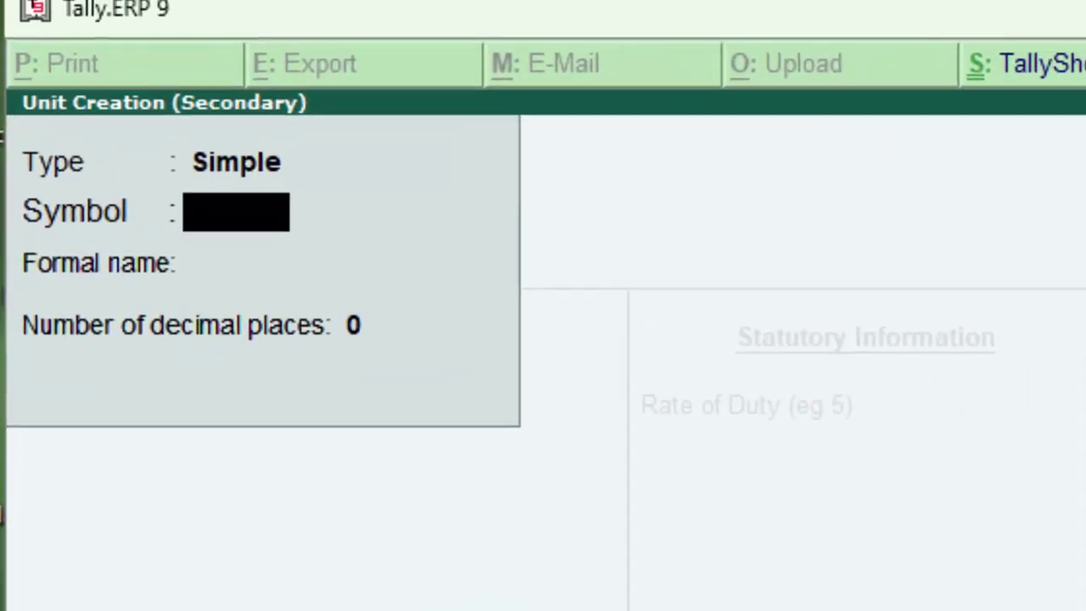
pyautogui.write('no')
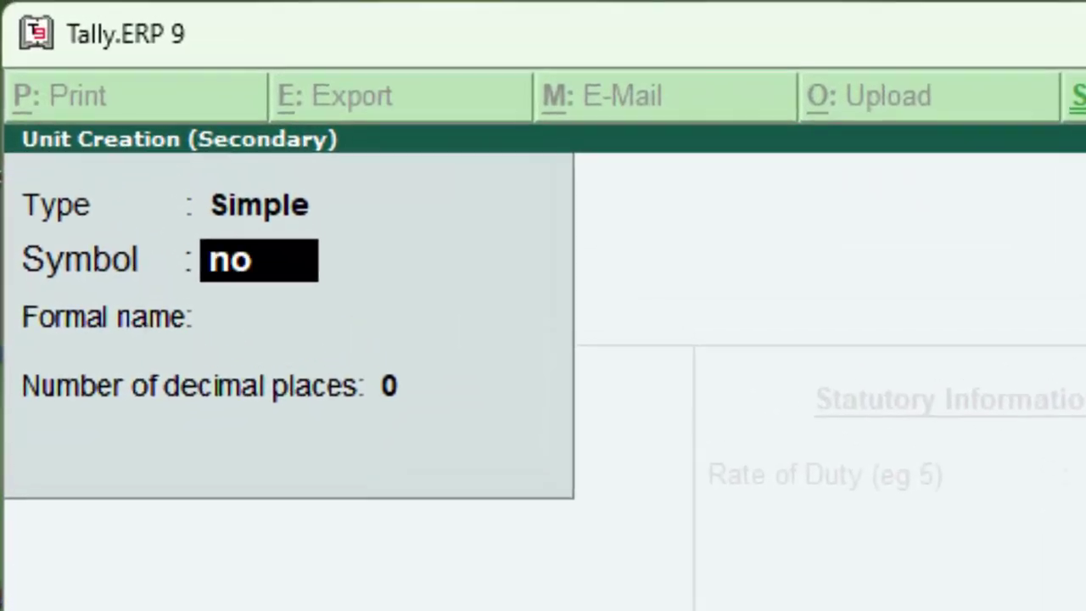
pyautogui.write('s')
pyautogui.press('Return')
pyautogui.write('Num')
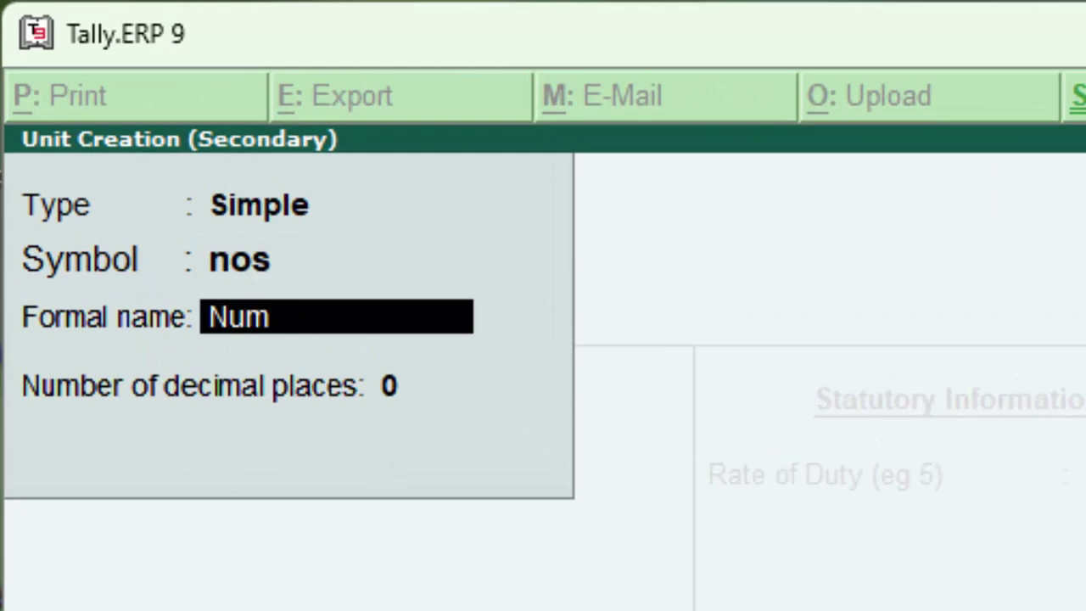
pyautogui.write('bers')
pyautogui.press('Return')
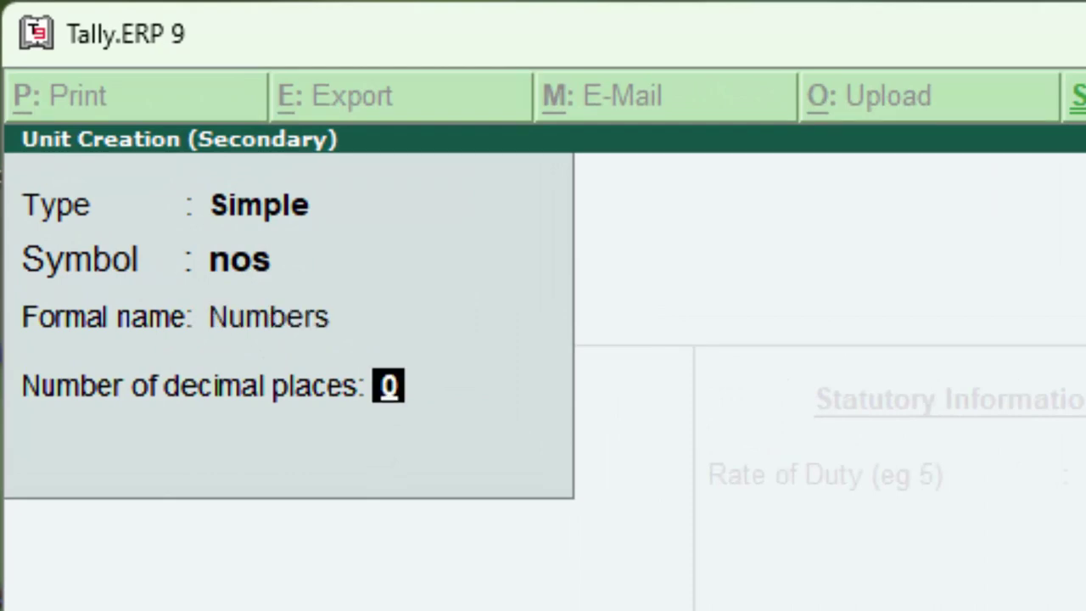
pyautogui.press('Return')
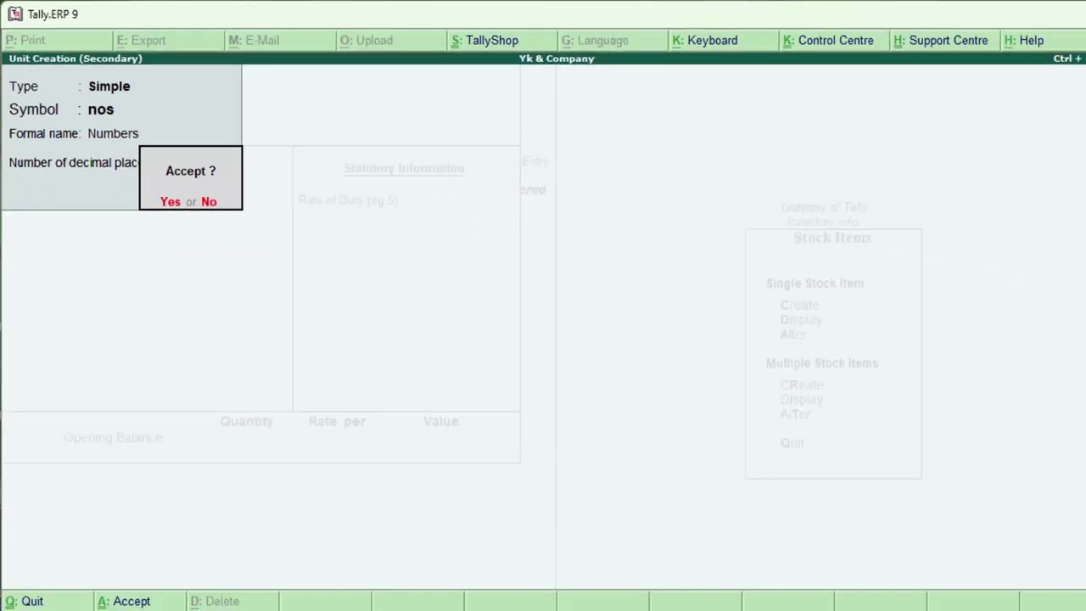
pyautogui.press('Return')
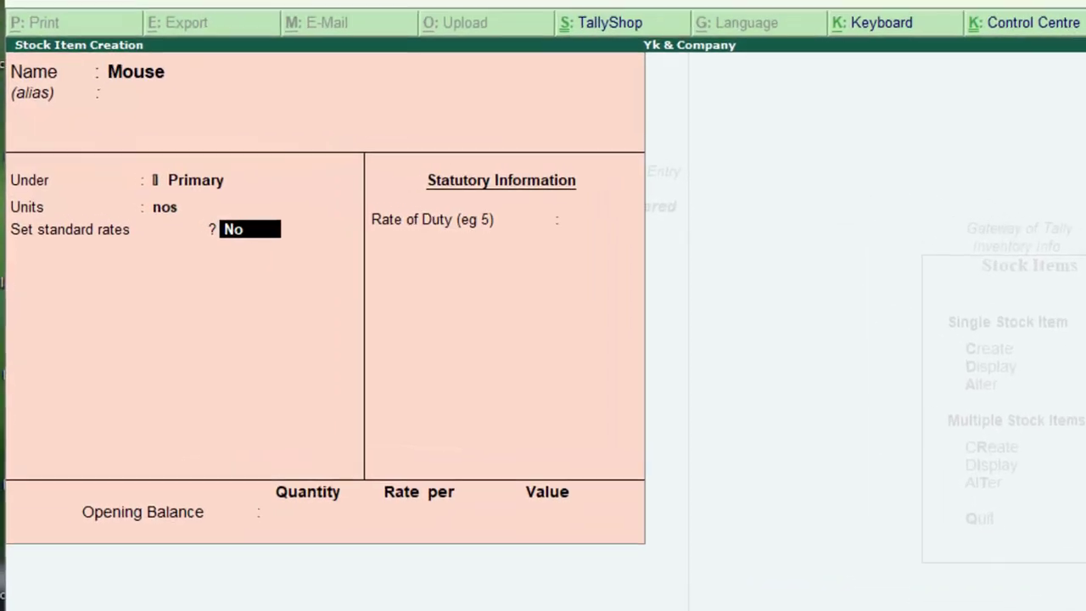
pyautogui.press('Return')
pyautogui.press('Return')
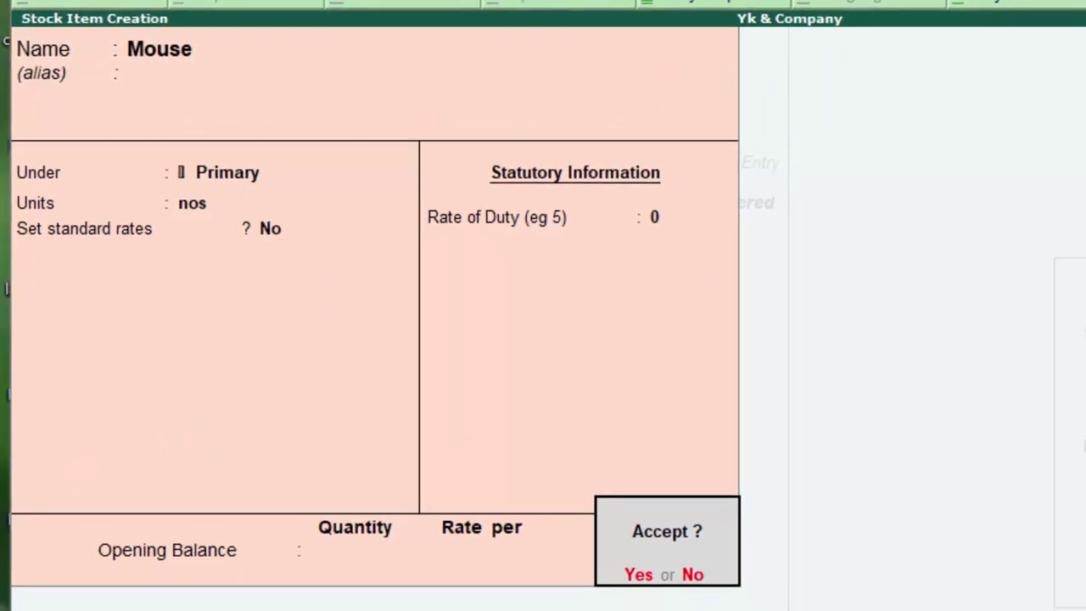
pyautogui.press('Return')
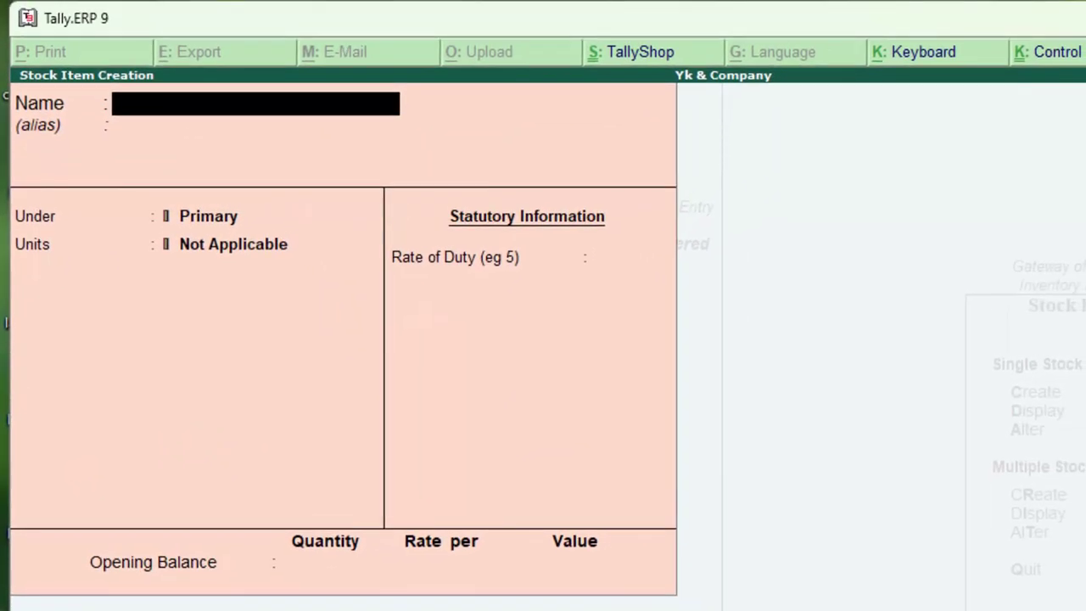
# Step: Discard the unsaved stock item form and purchase voucher, returning to Gateway of Tally
pyautogui.press('Escape')
pyautogui.press('Return')
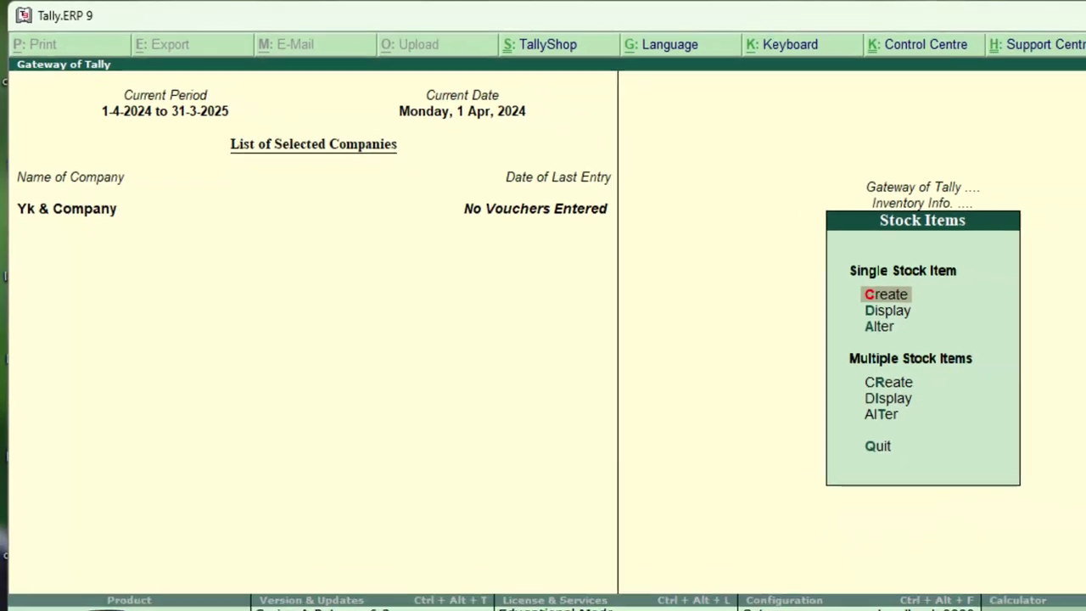
pyautogui.press('Escape')
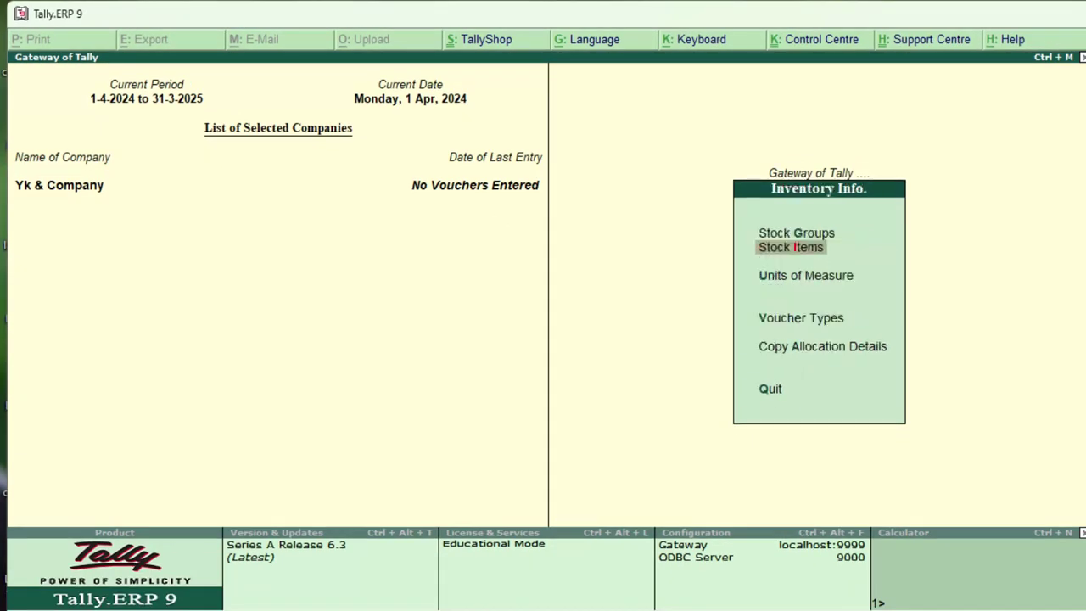
pyautogui.press('Escape')
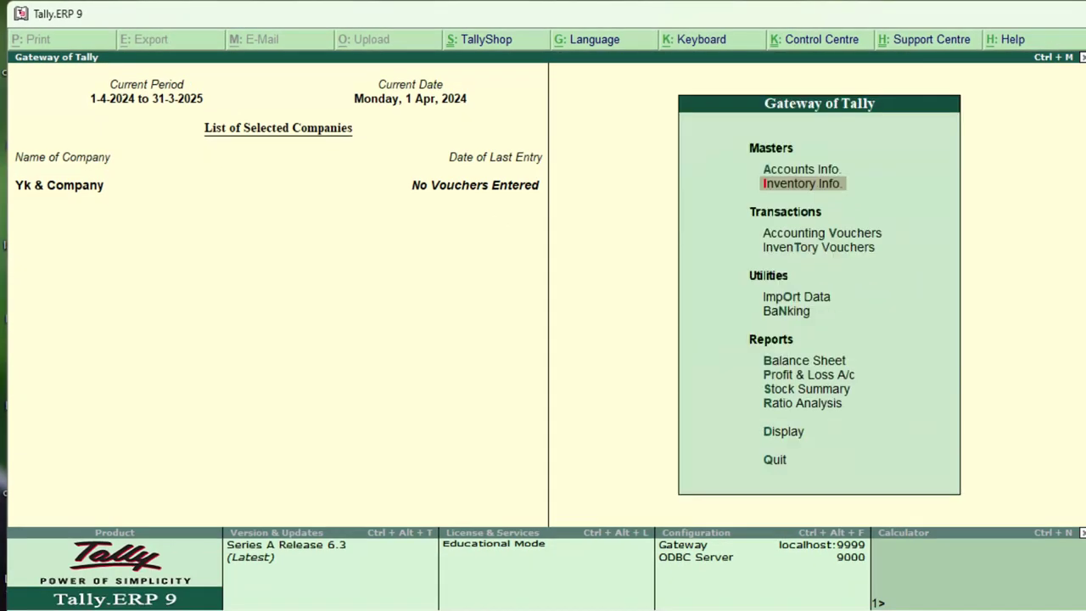
pyautogui.press('v')
pyautogui.press('F9')
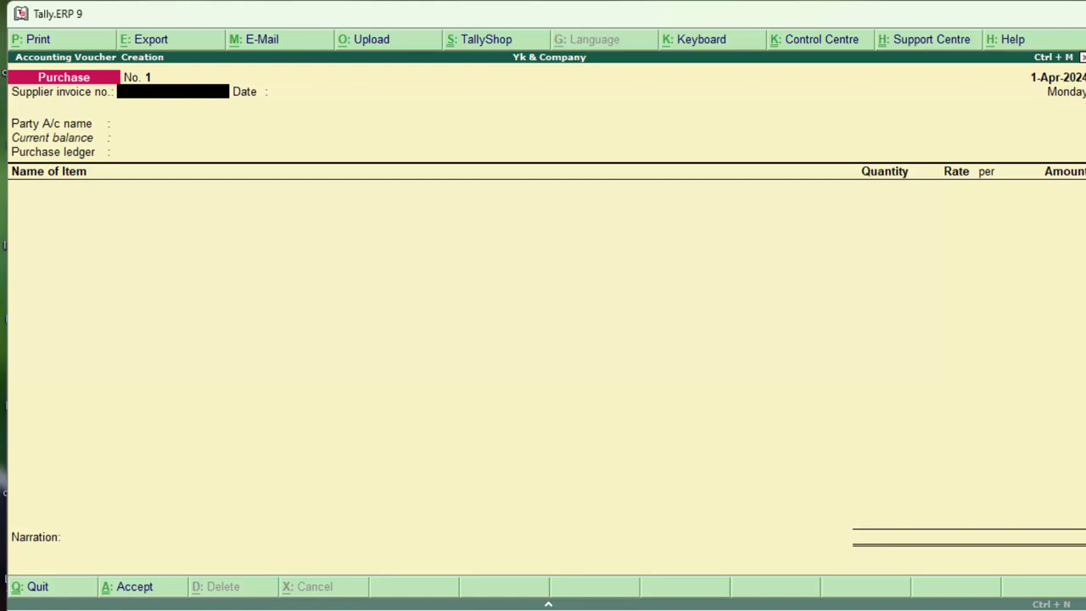
pyautogui.press('Escape')
pyautogui.press('Return')
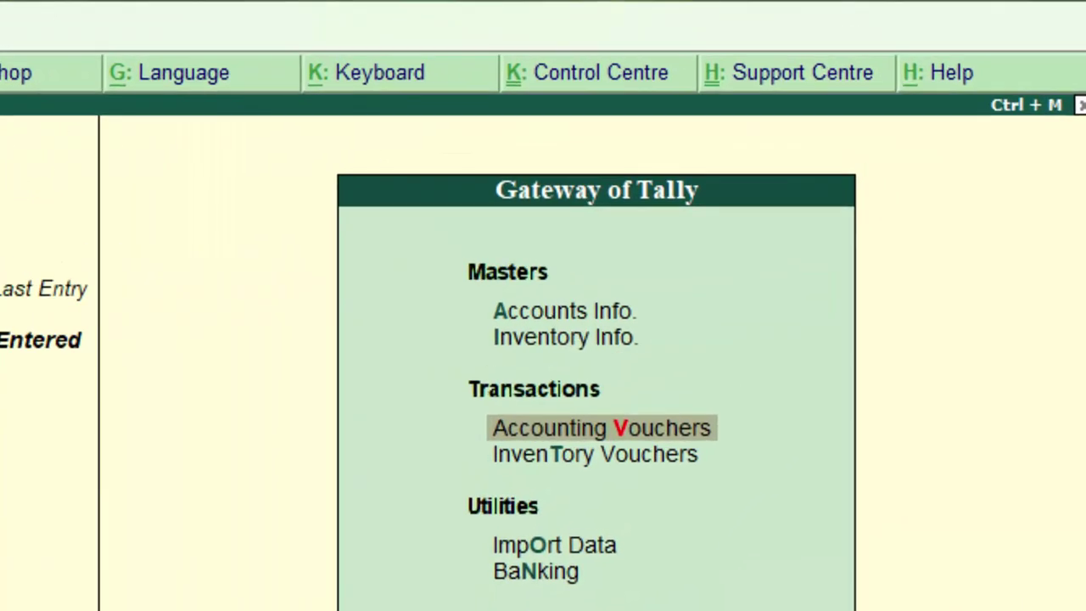
# Step: Go to Inventory Info > Stock Items > Create for a blank stock item form
pyautogui.press('Up')
pyautogui.press('Up')
pyautogui.press('Return')
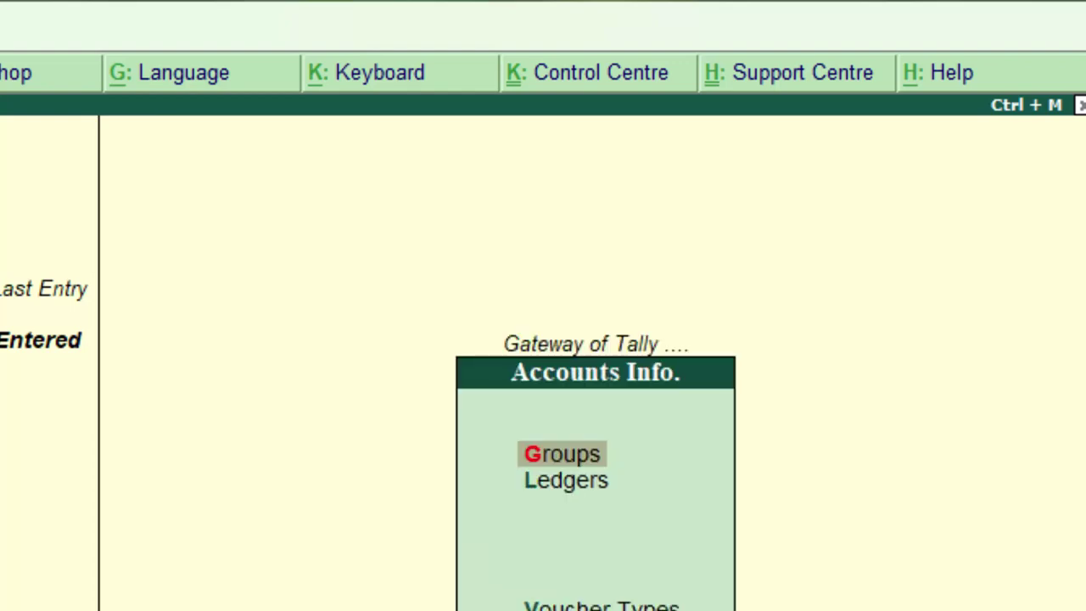
pyautogui.press('Escape')
pyautogui.press('Down')
pyautogui.press('Return')
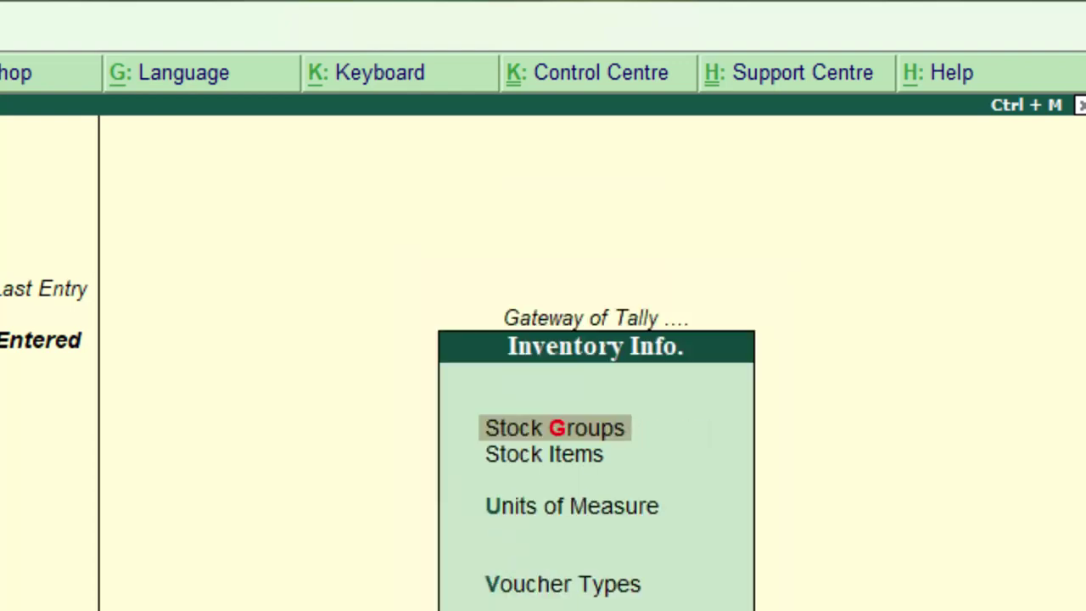
pyautogui.press('Down')
pyautogui.press('Return')
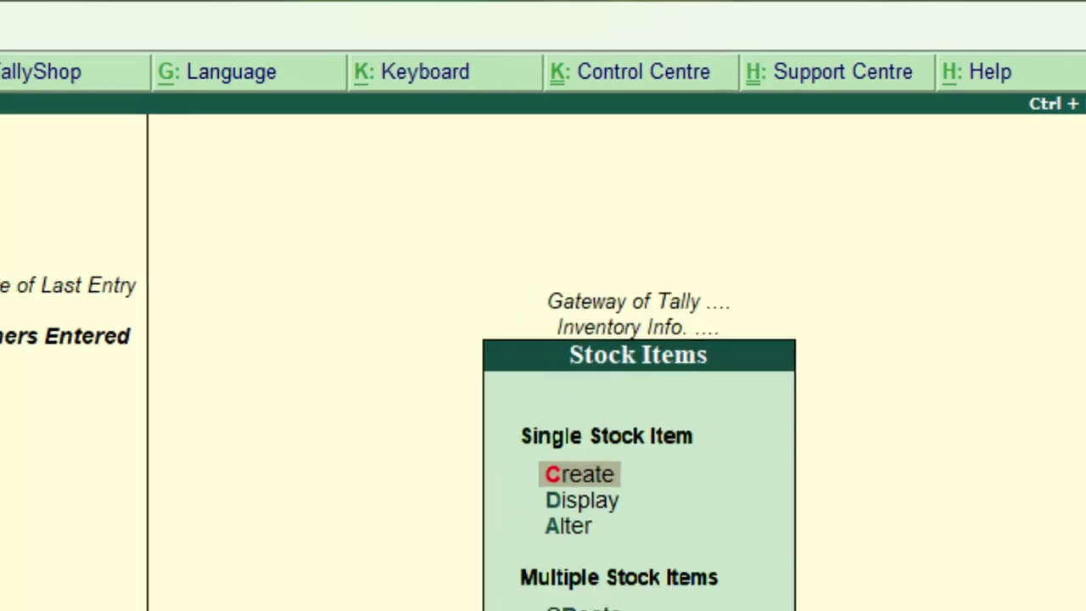
pyautogui.press('Return')
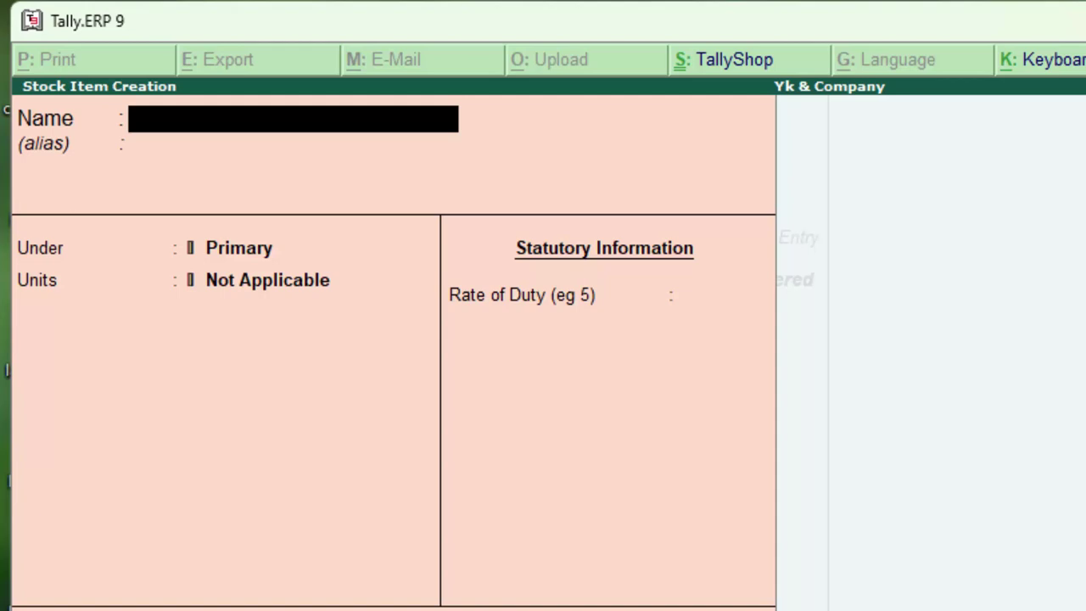
# Step: Save stock item 'Monitor' with units Not Applicable and return to the Stock Items menu
pyautogui.write('Monito')
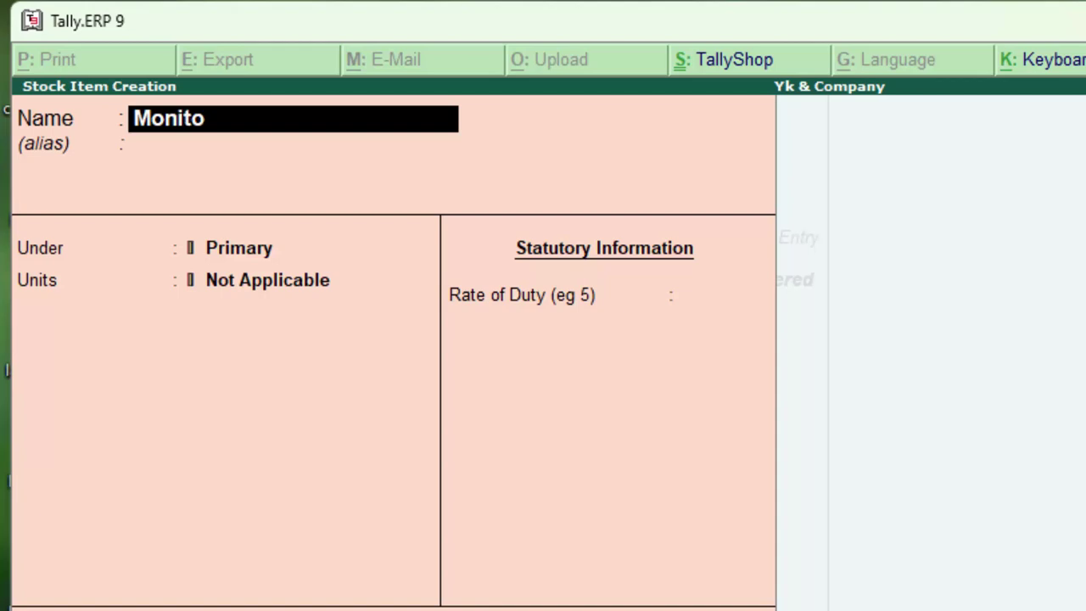
pyautogui.write('r')
pyautogui.press('Return')
pyautogui.press('Return')
pyautogui.press('Return')
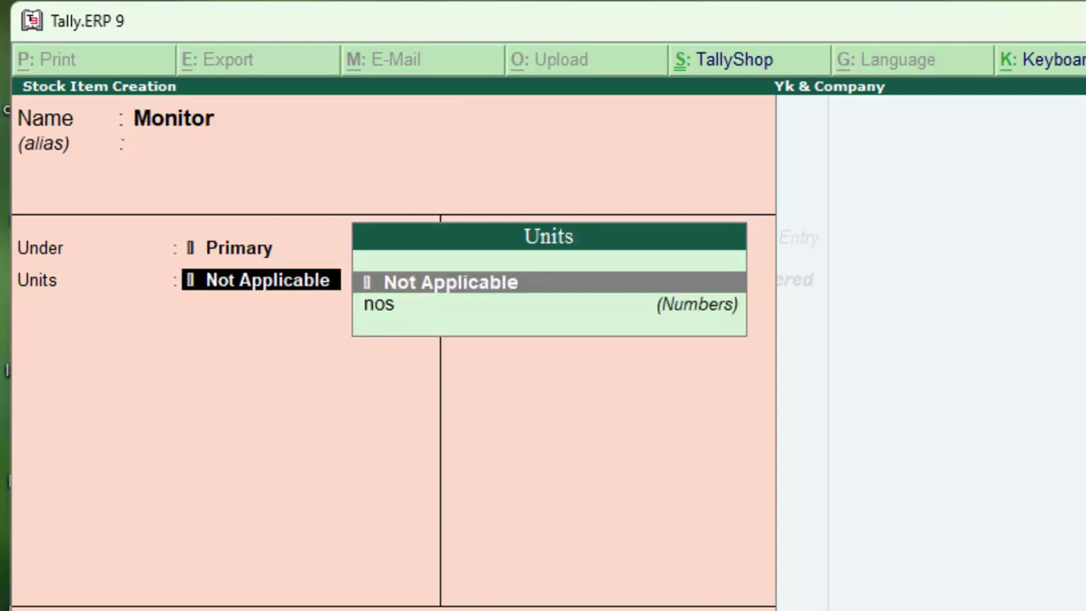
pyautogui.press('Return')
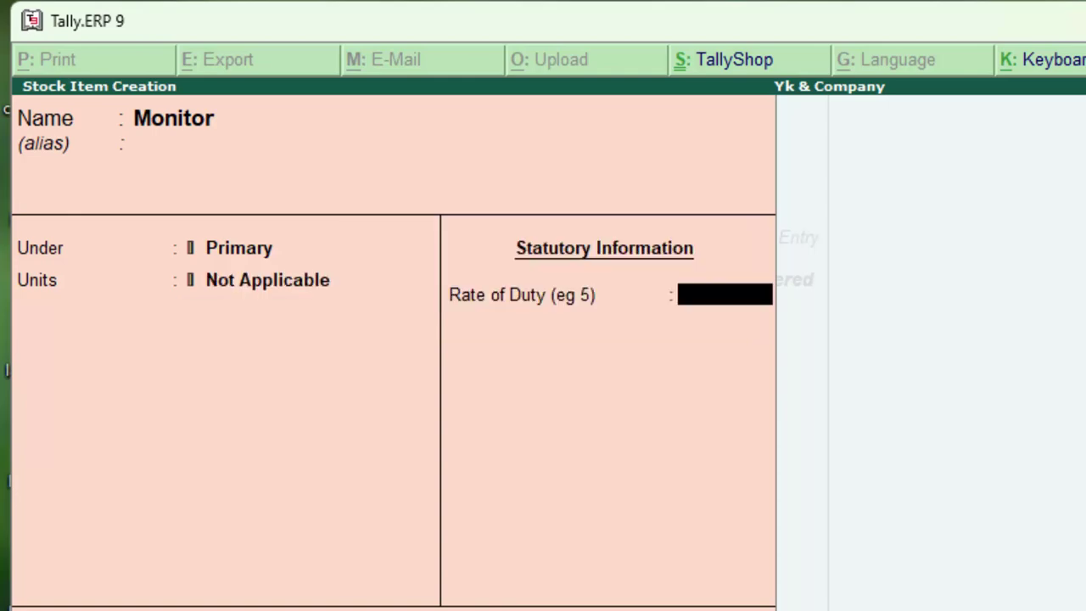
pyautogui.press('Return')
pyautogui.press('Return')
pyautogui.press('Escape')
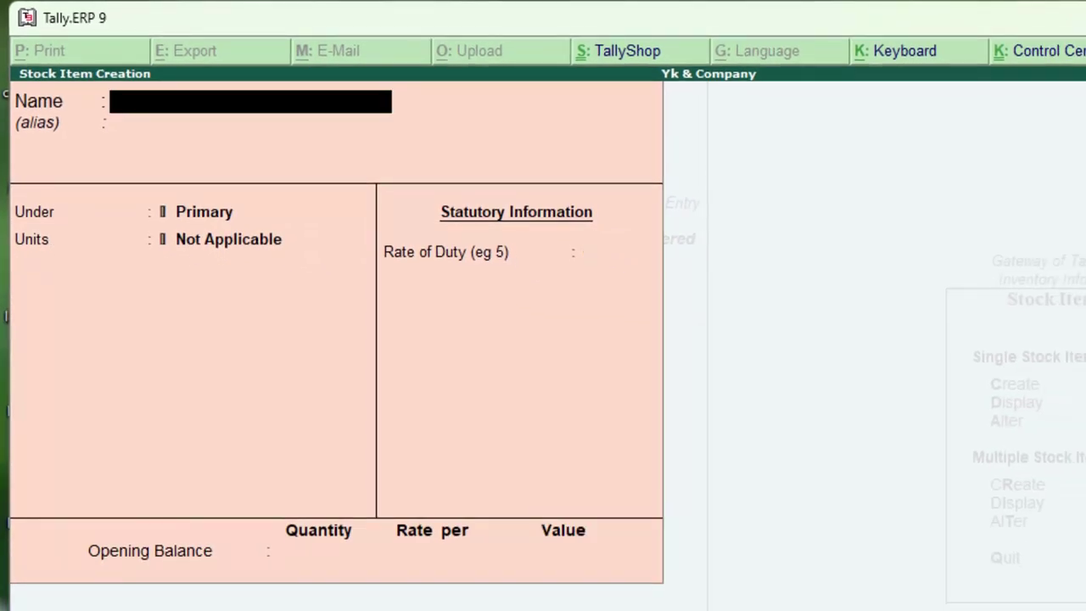
pyautogui.press('Escape')
pyautogui.press('Return')
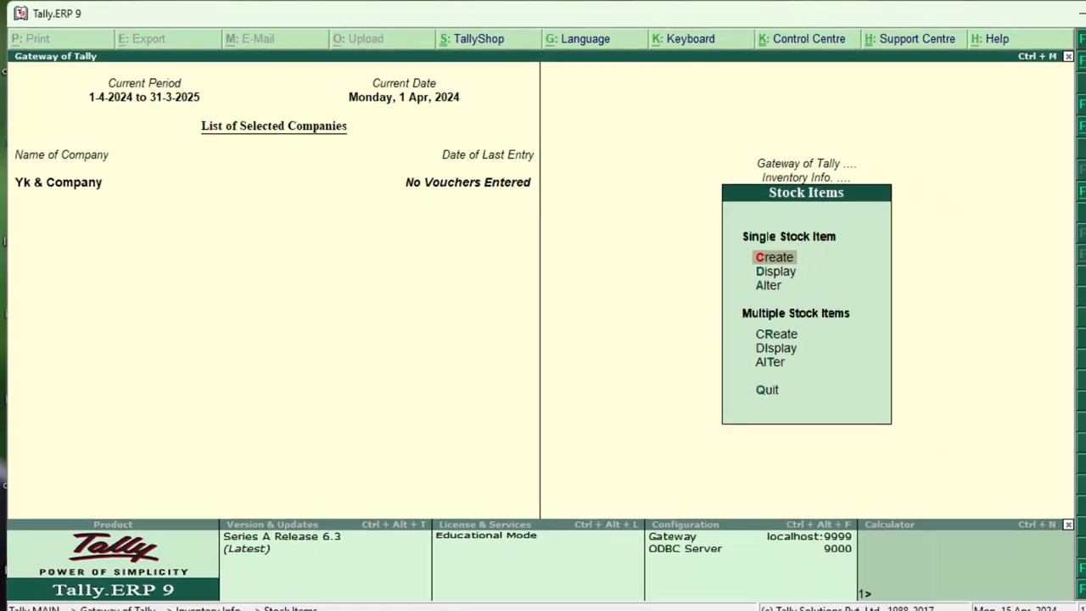
# Step: Open a new unit under Units of Measure and enter a first symbol 'pkt'
pyautogui.press('Escape')
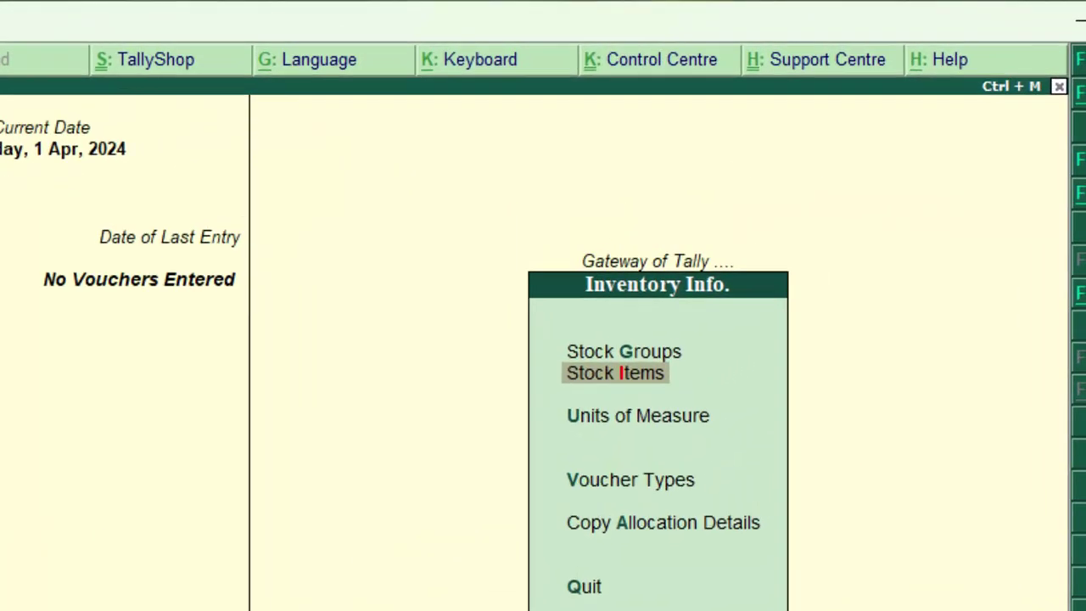
pyautogui.press('Down')
pyautogui.press('Return')
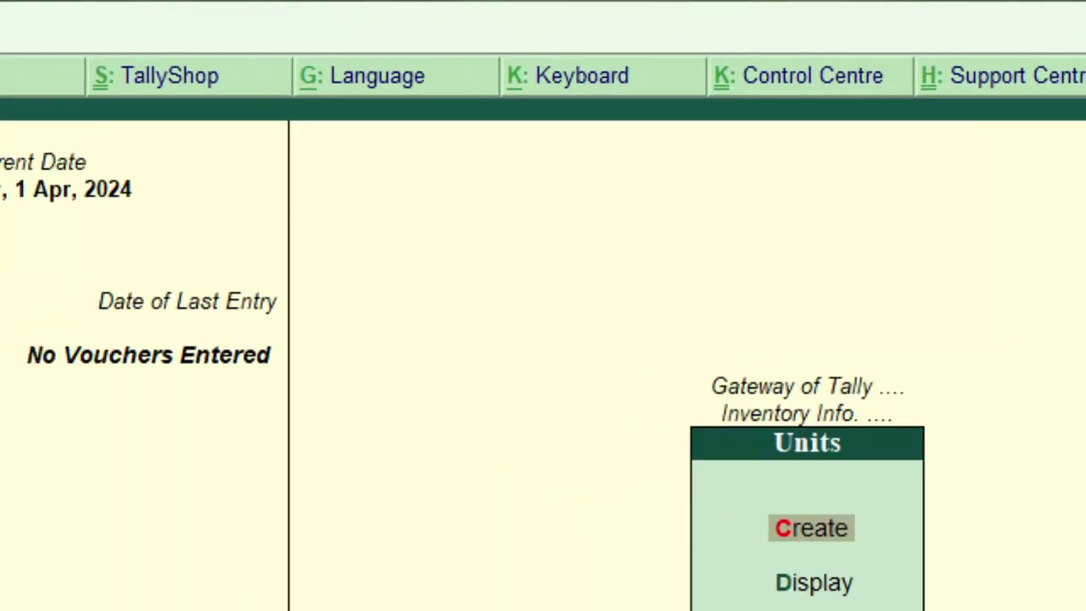
pyautogui.press('Return')
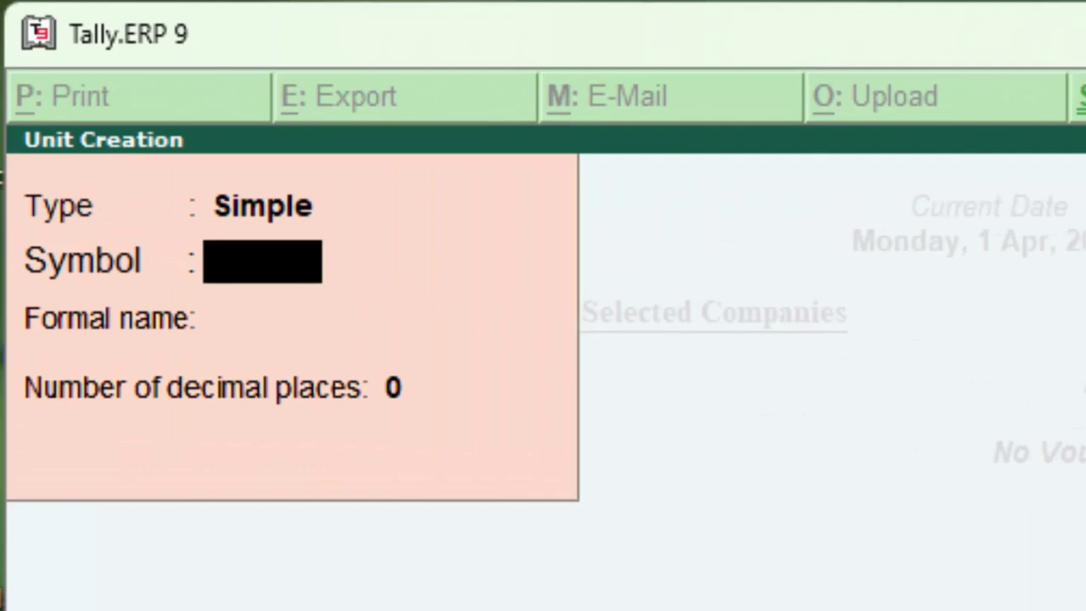
pyautogui.write('N')
pyautogui.press('BackSpace')
pyautogui.write('p')
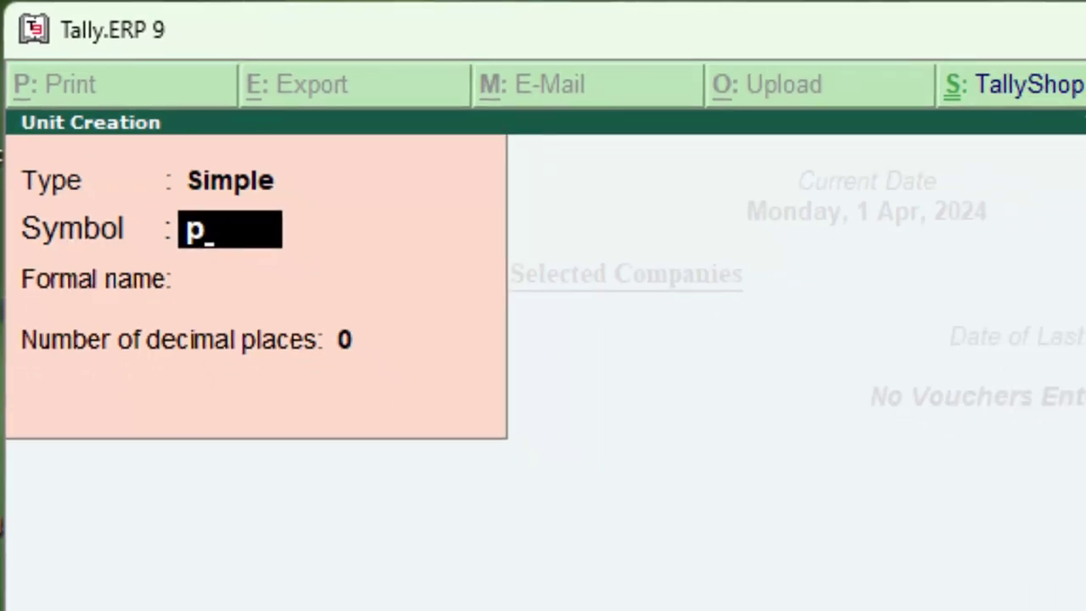
pyautogui.write('kt')
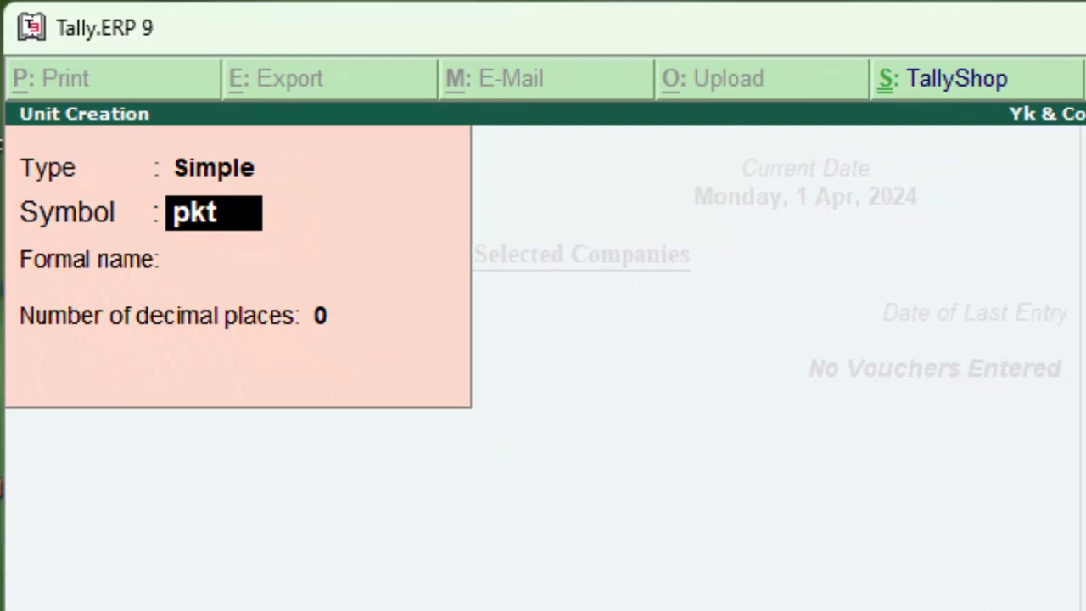
pyautogui.press('Return')
# Step: Correct the symbol to 'pcs', set formal name 'Piece' and save the unit
pyautogui.press('BackSpace')
pyautogui.press('Right')
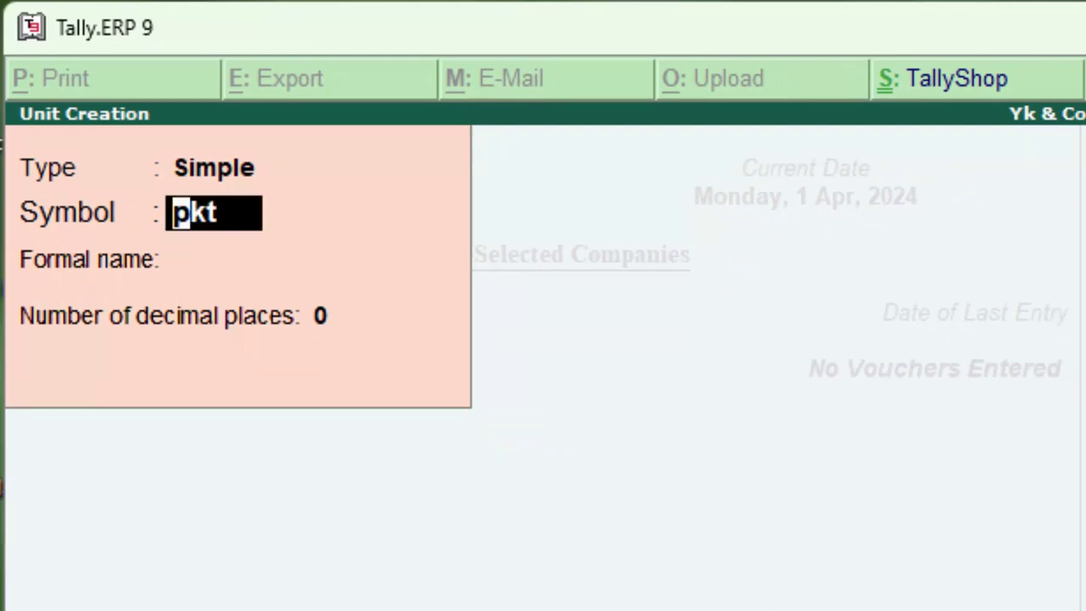
pyautogui.press('Delete')
pyautogui.press('Delete')
pyautogui.write('cs')
pyautogui.press('Return')
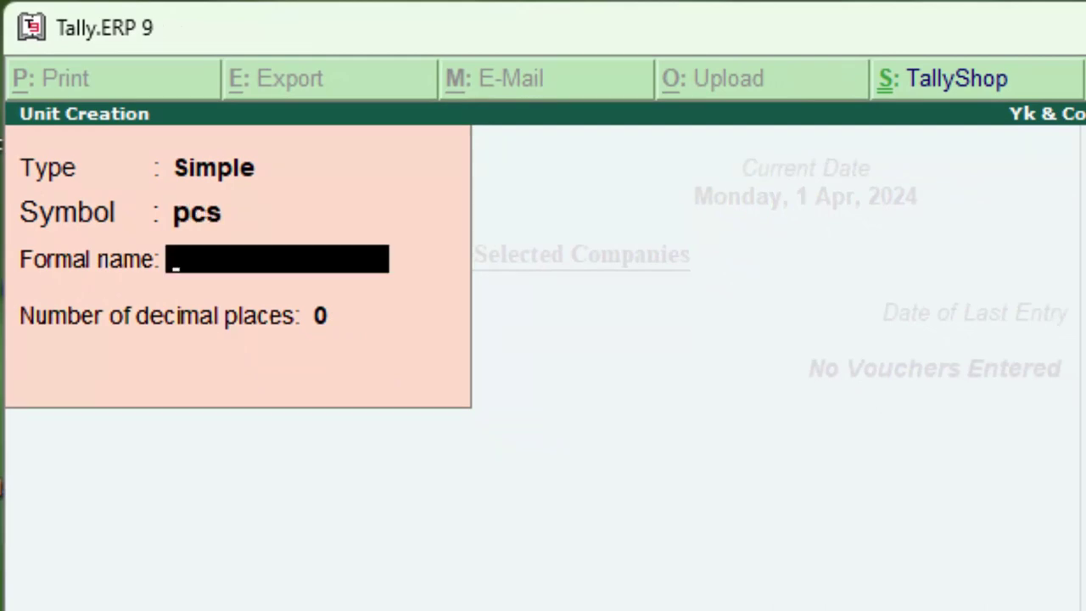
pyautogui.write('Pie')
pyautogui.write('ce')
pyautogui.press('Return')
pyautogui.press('Return')
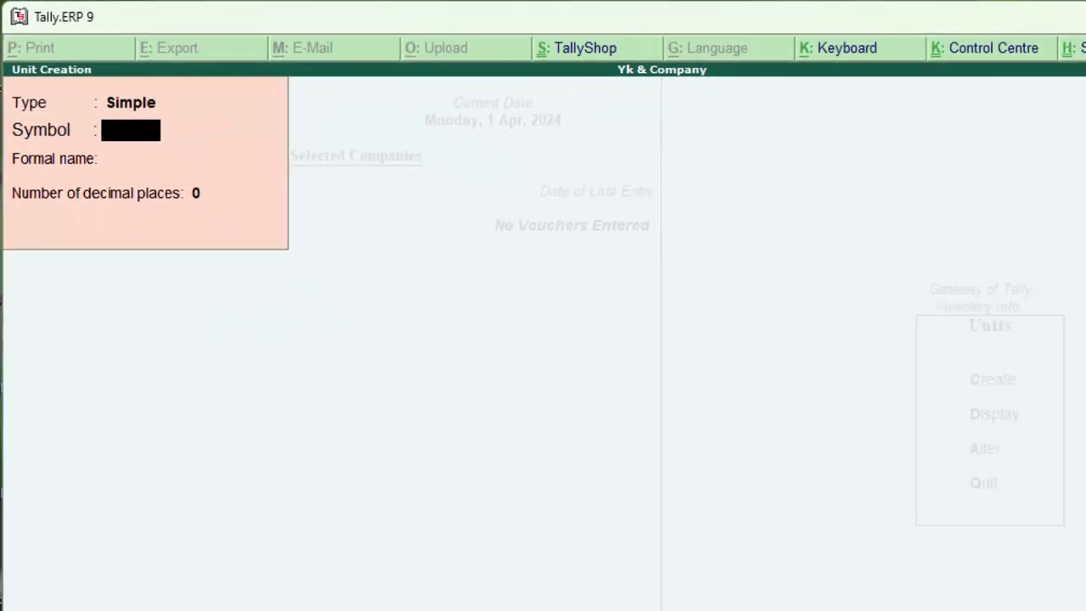
pyautogui.press('Escape')
pyautogui.press('Return')
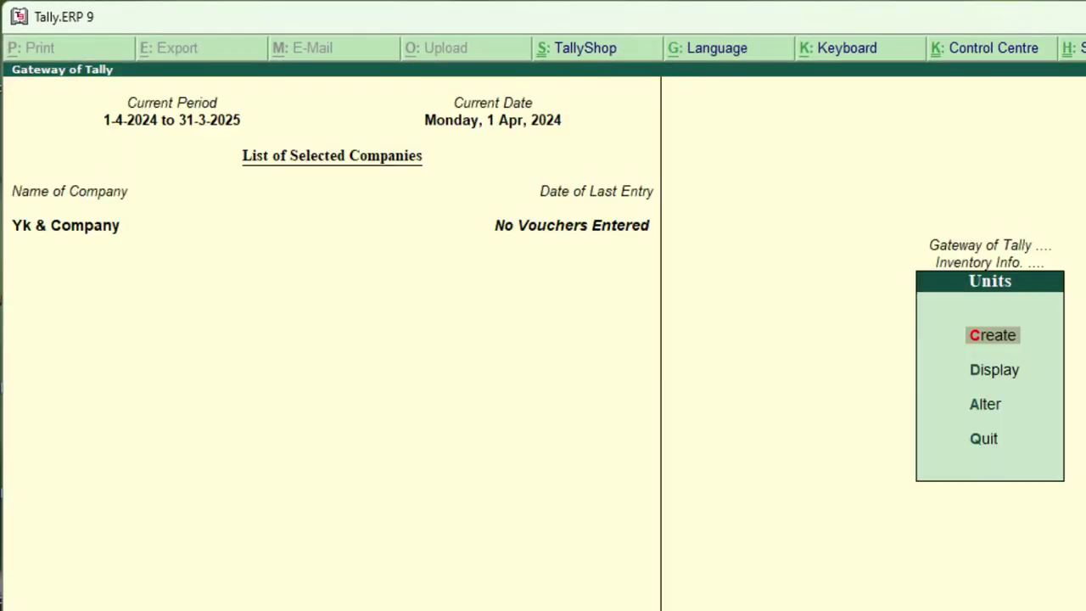
# Step: Back out to the Gateway and start a new purchase voucher with invoice 543, dated 1-Apr-2024, party Cash
pyautogui.press('Escape')
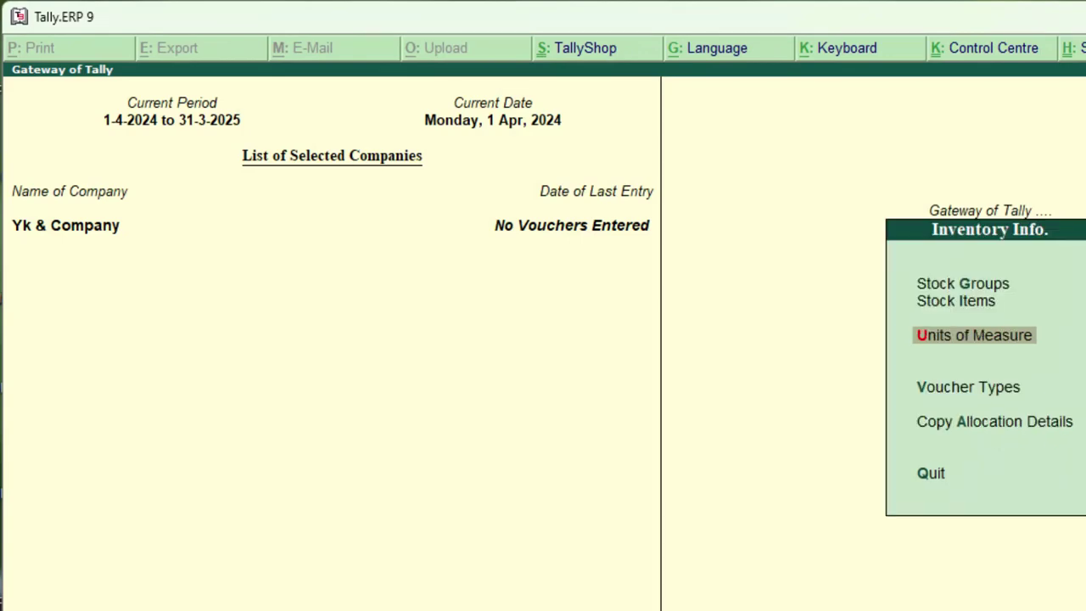
pyautogui.press('Escape')
pyautogui.press('F9')
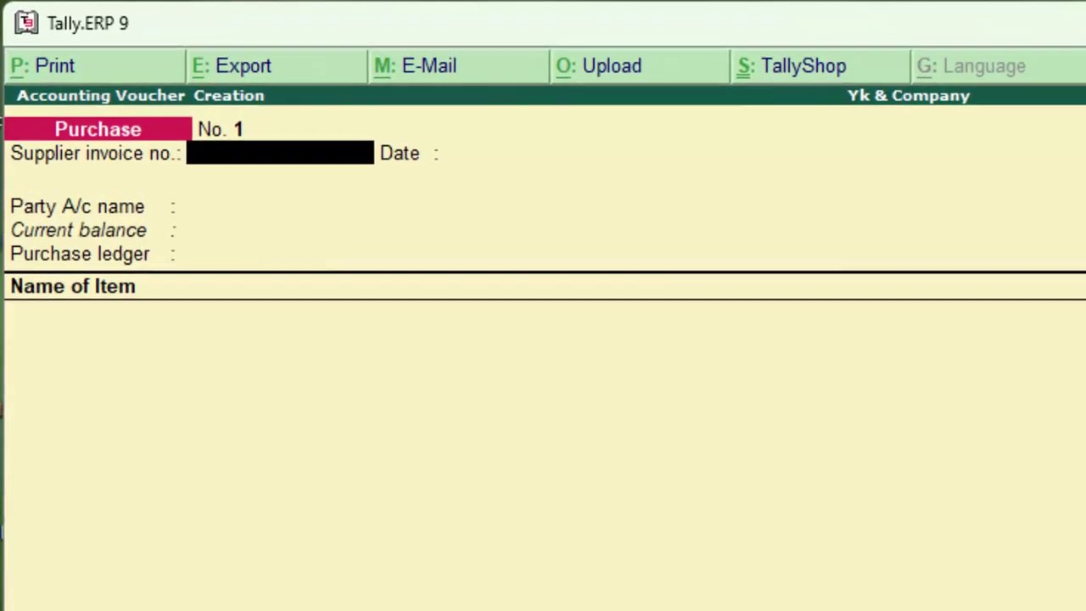
pyautogui.write('543')
pyautogui.press('Return')
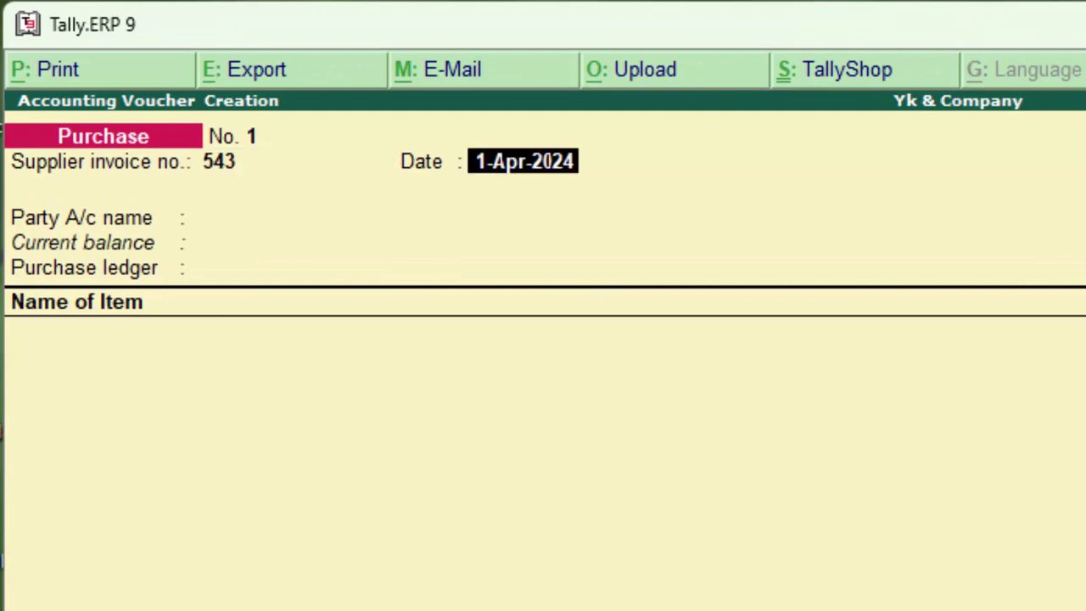
pyautogui.press('Return')
pyautogui.press('Return')
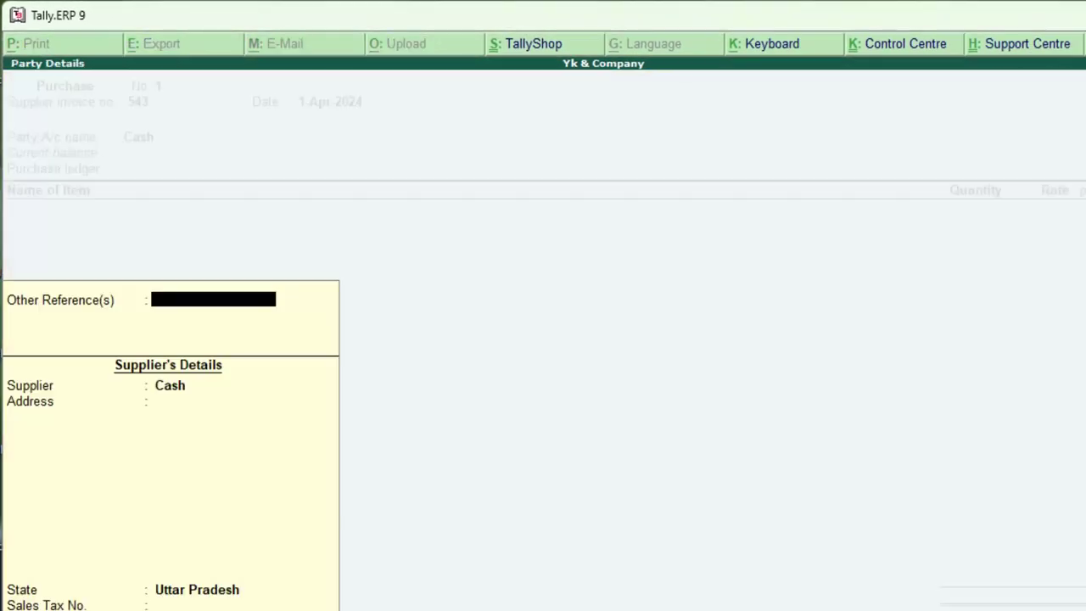
pyautogui.press('Return')
pyautogui.press('Return')
pyautogui.press('Return')
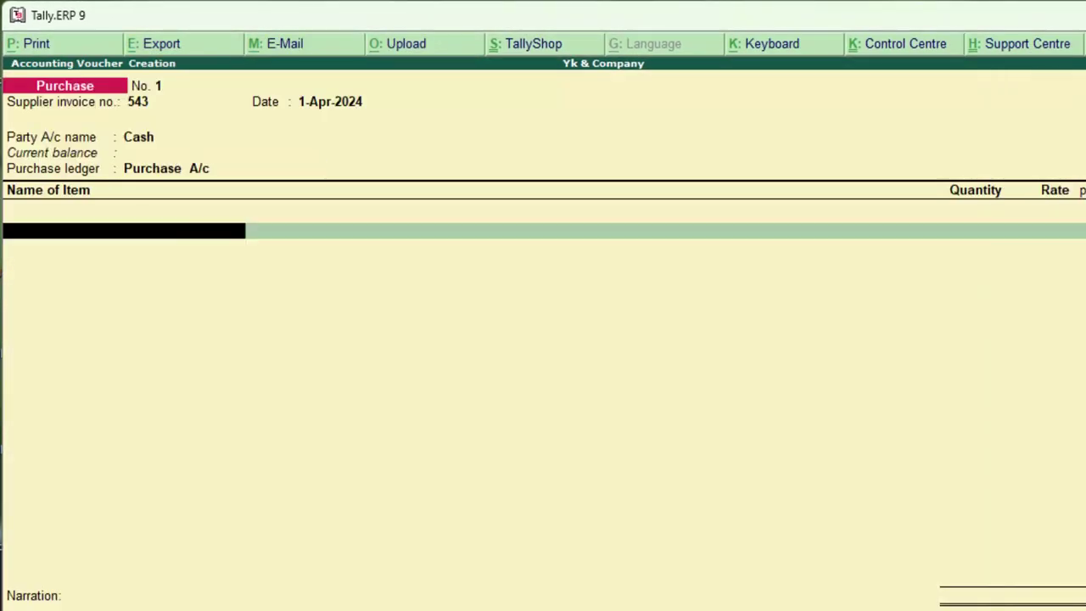
# Step: Choose Monitor from the stock item list for the first item line
pyautogui.write('K')
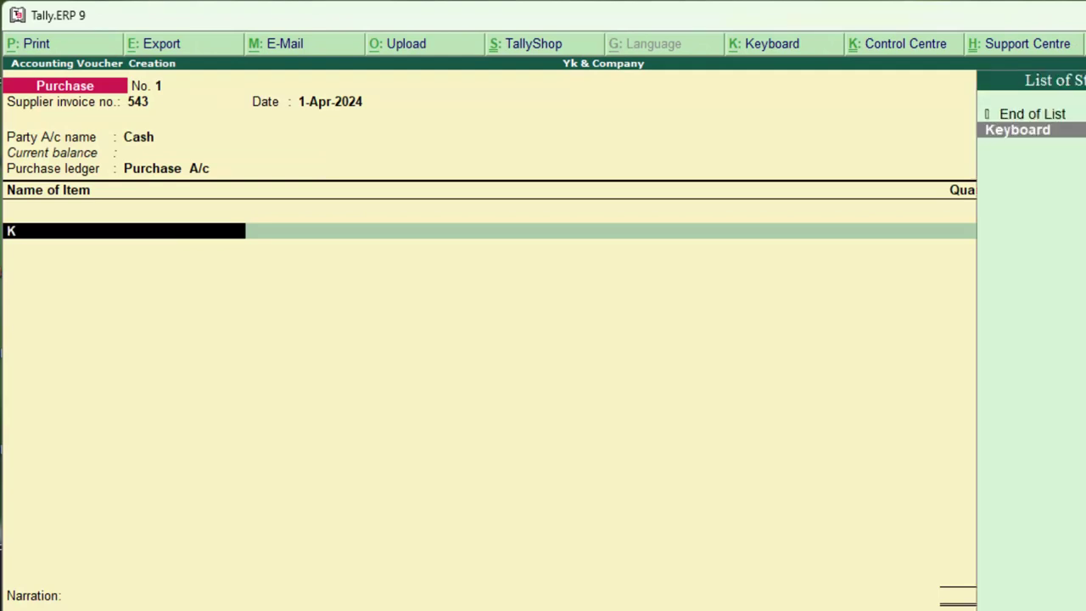
pyautogui.press('BackSpace')
pyautogui.press('Down')
pyautogui.press('Down')
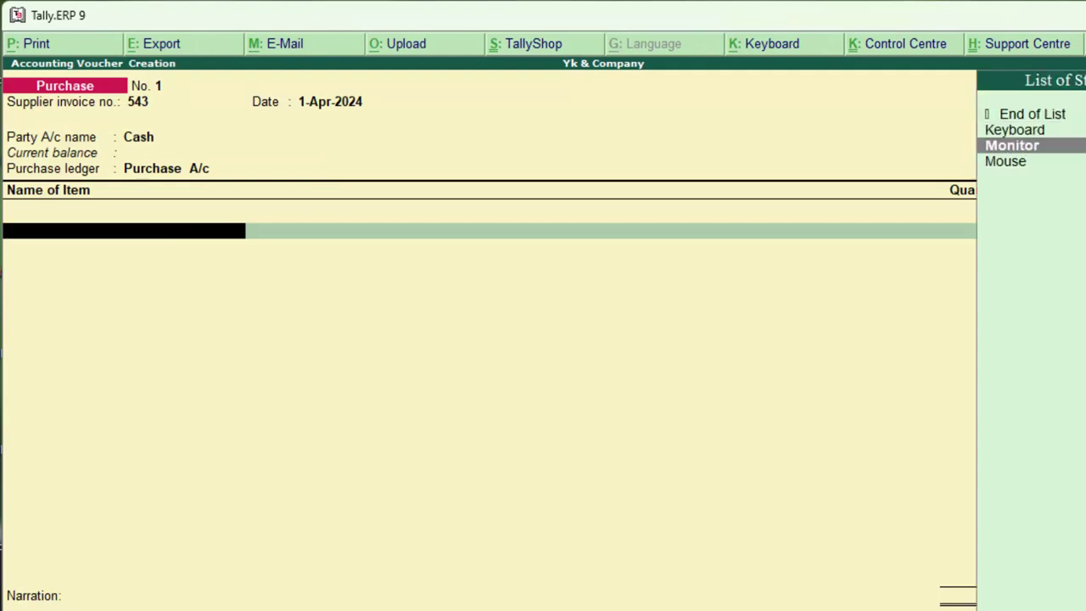
pyautogui.press('Return')
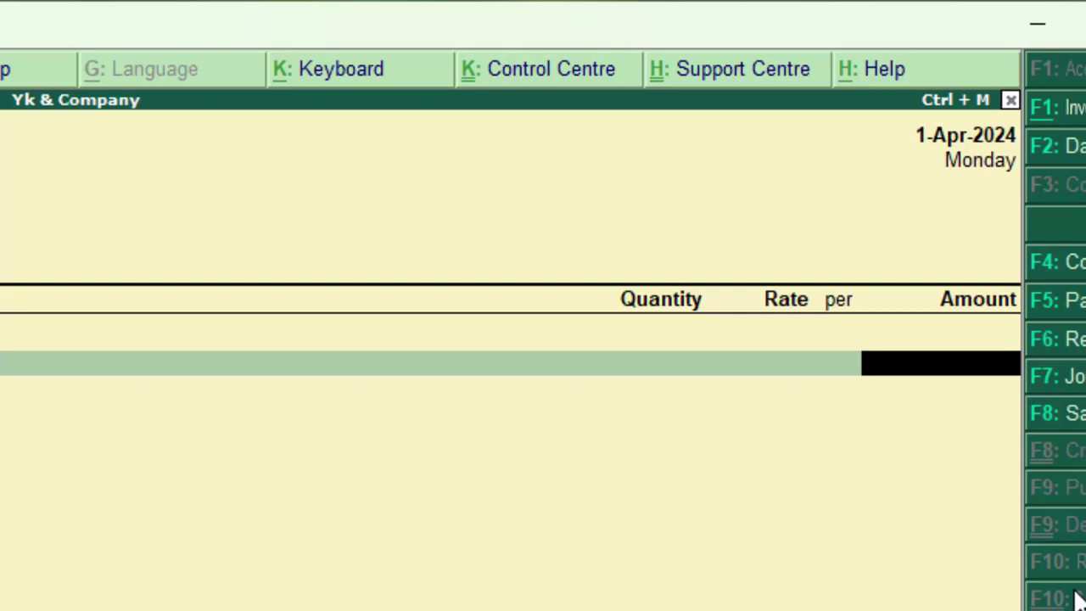
# Step: Quit the unfinished voucher and open the Monitor stock item for alteration
pyautogui.press('Escape')
pyautogui.press('Return')
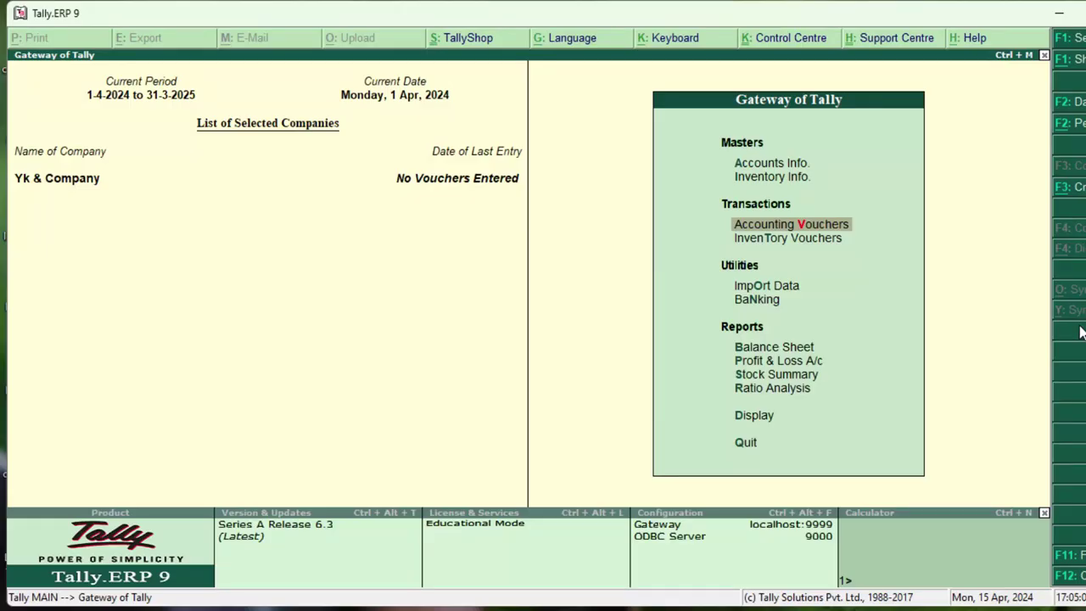
pyautogui.press('Up')
pyautogui.press('Return')
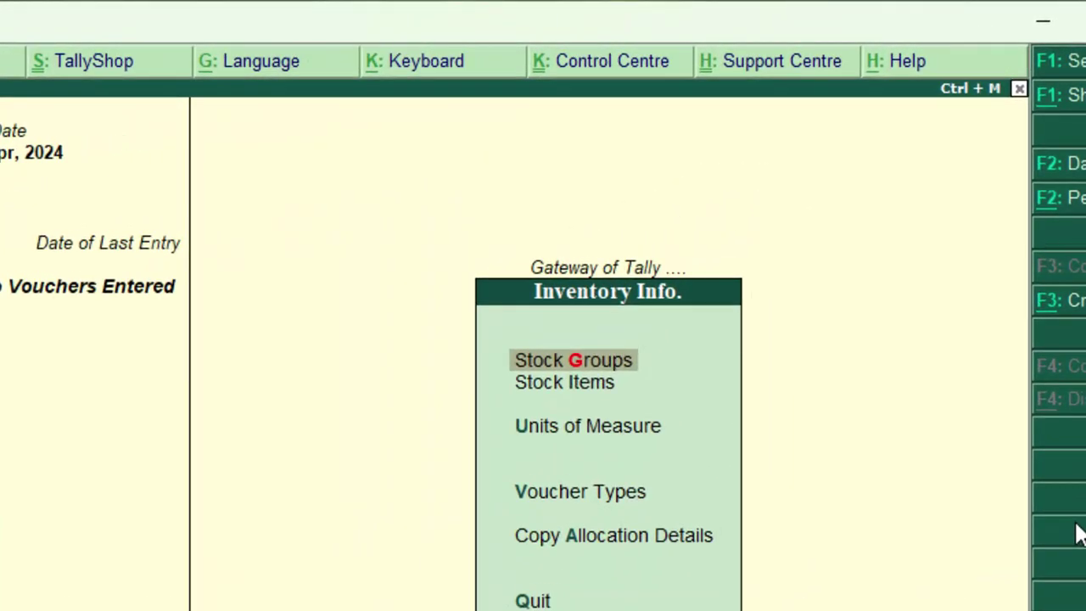
pyautogui.press('Down')
pyautogui.press('Return')
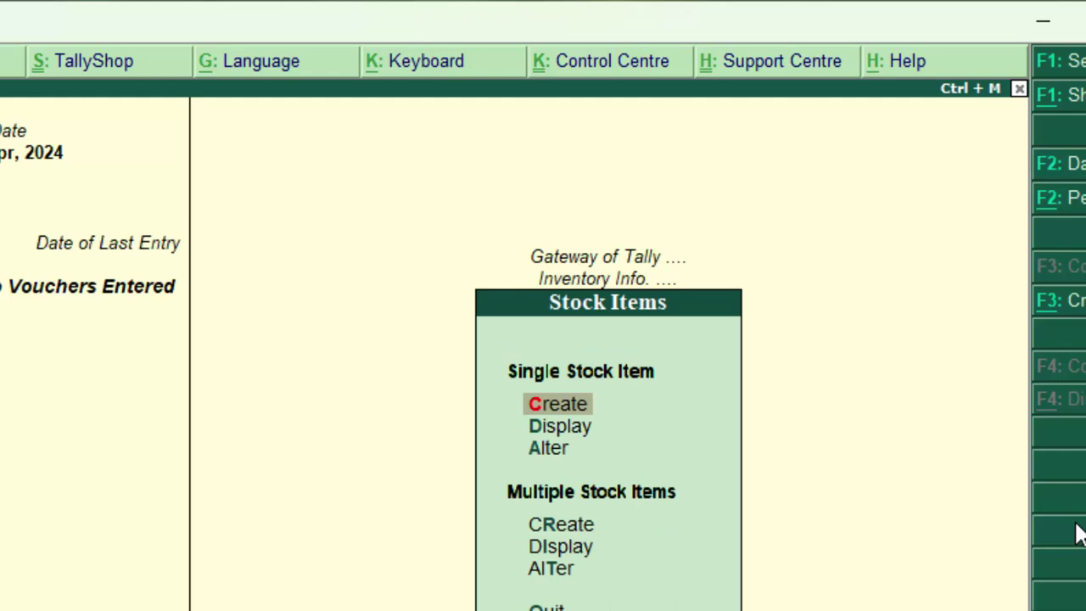
pyautogui.press('Down')
pyautogui.press('Down')
pyautogui.press('Return')
pyautogui.press('Down')
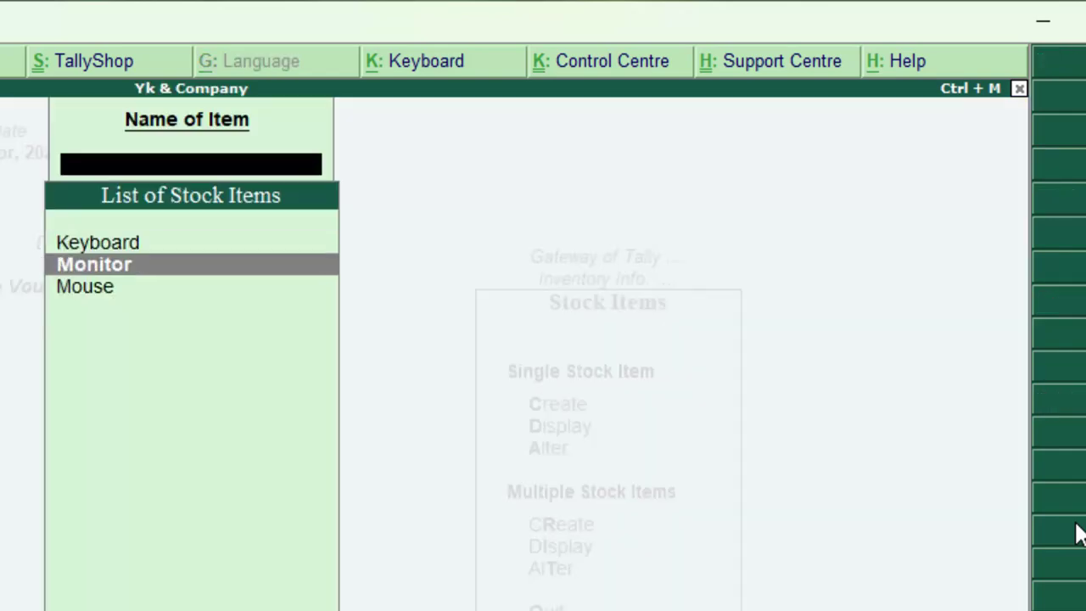
pyautogui.press('Return')
# Step: Set Monitor's unit to pcs, accept it, and return to the Gateway of Tally
pyautogui.press('Return')
pyautogui.press('Return')
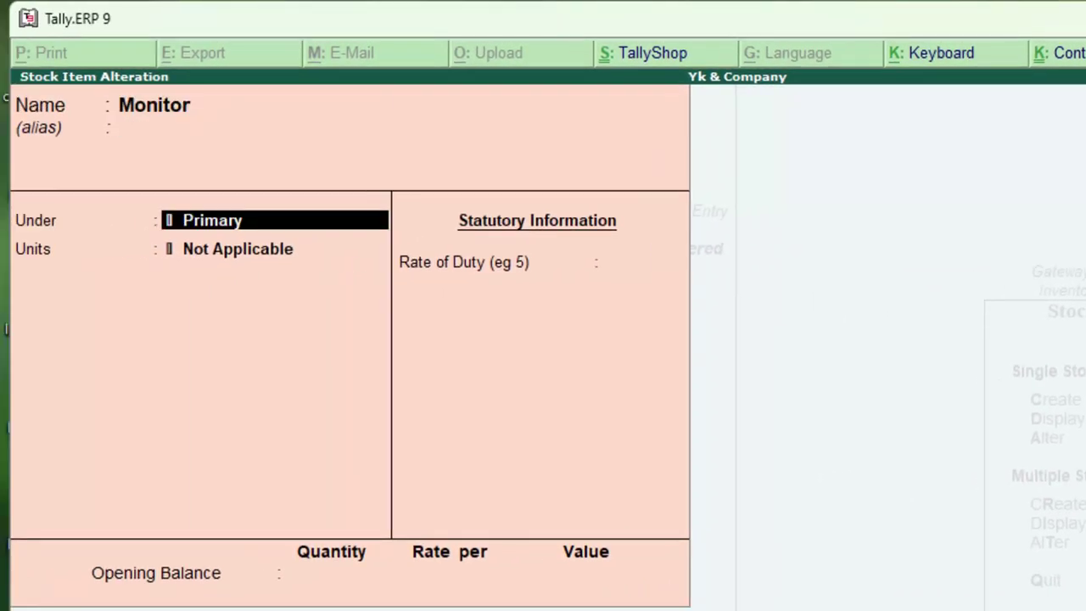
pyautogui.press('Return')
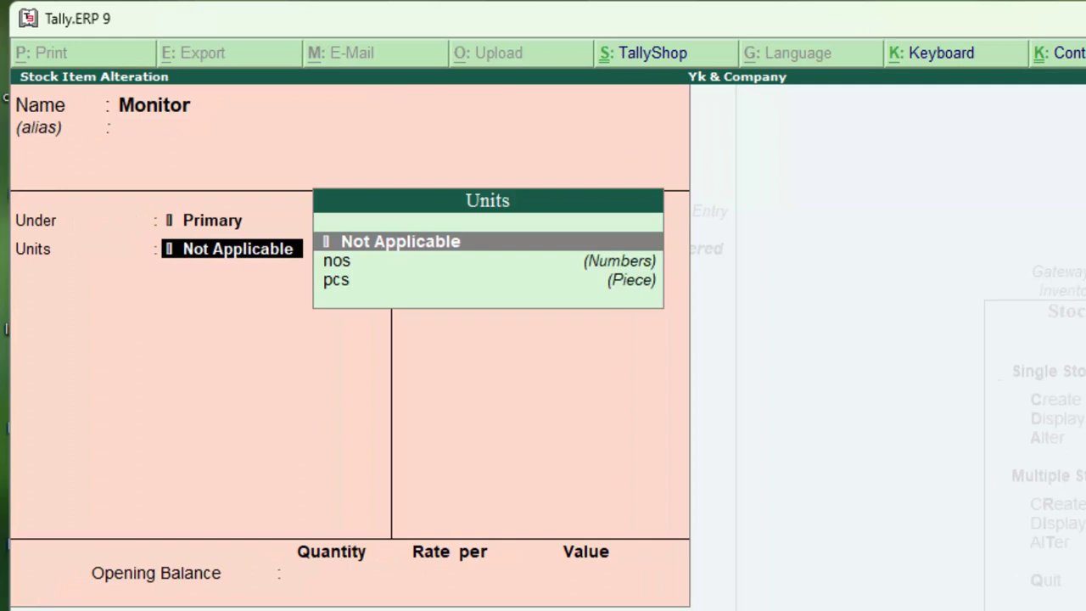
pyautogui.press('Down')
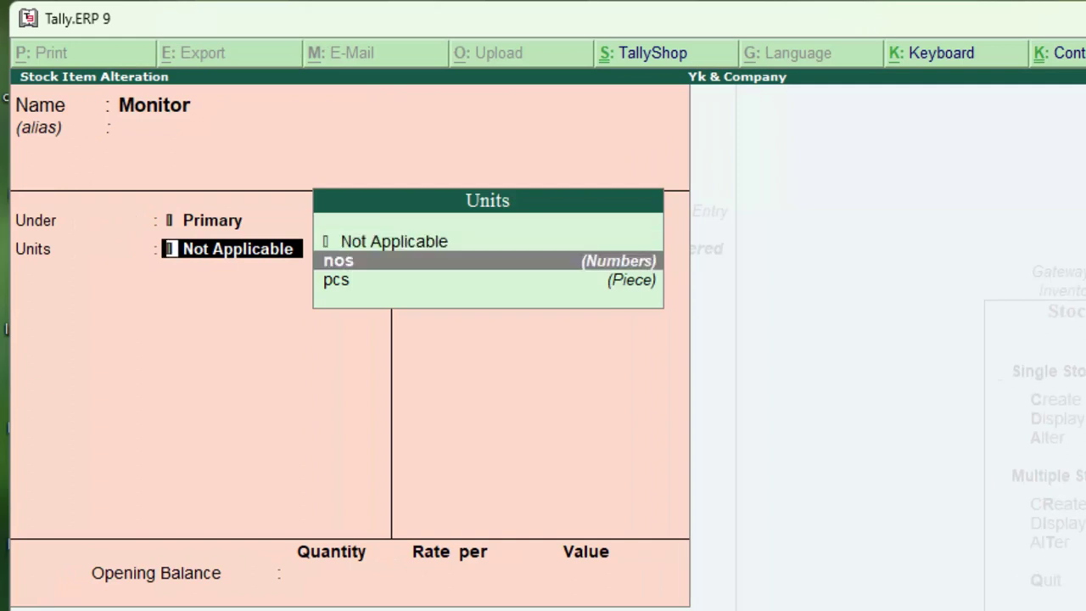
pyautogui.press('Down')
pyautogui.press('Return')
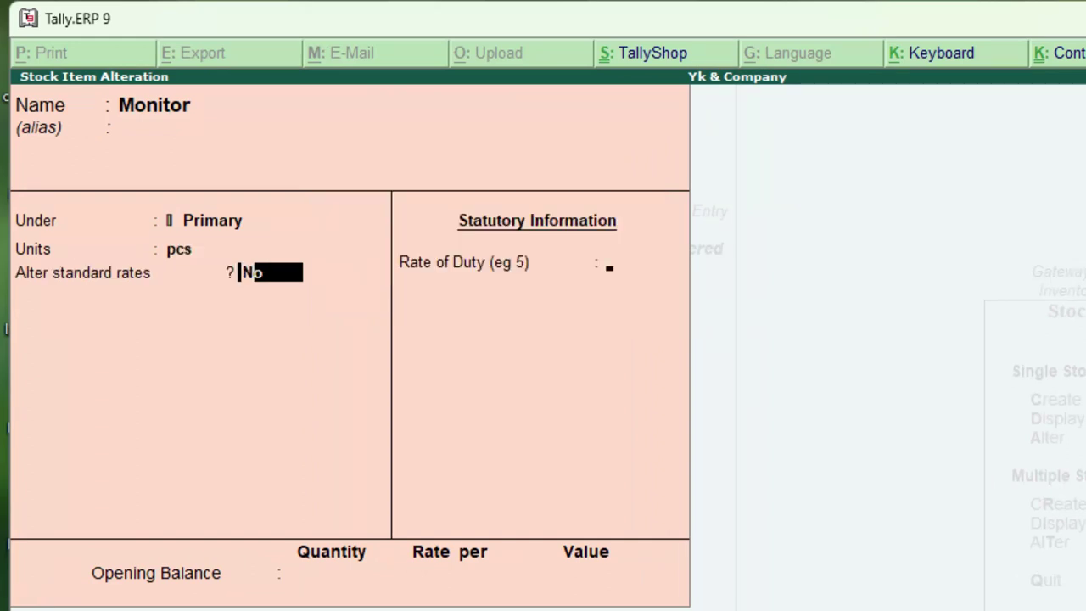
pyautogui.press('Return')
pyautogui.press('Return')
pyautogui.press('Return')
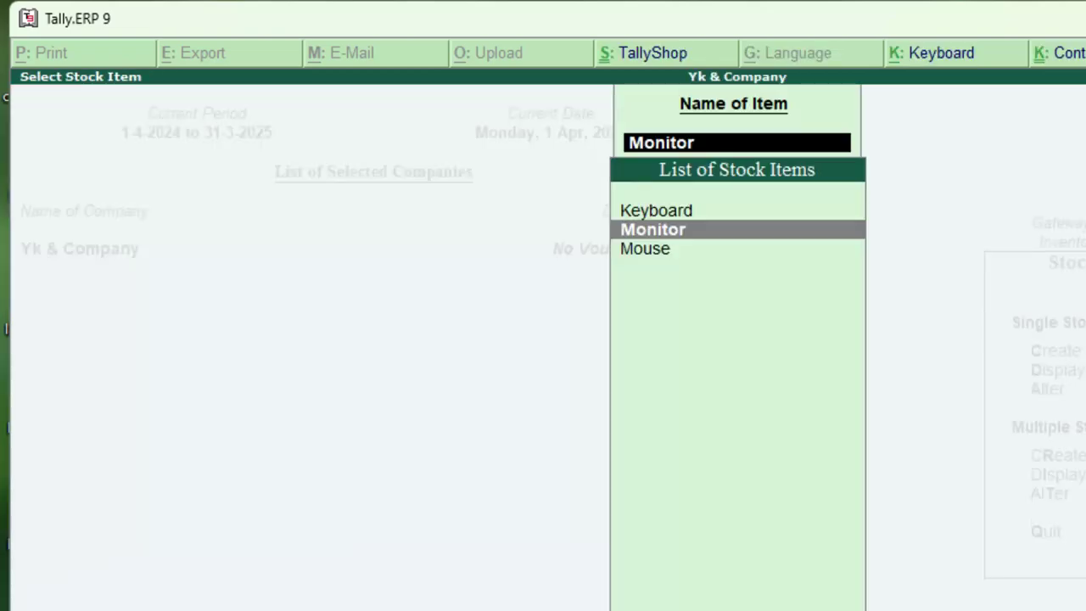
pyautogui.press('Escape')
pyautogui.press('Escape')
pyautogui.press('Escape')
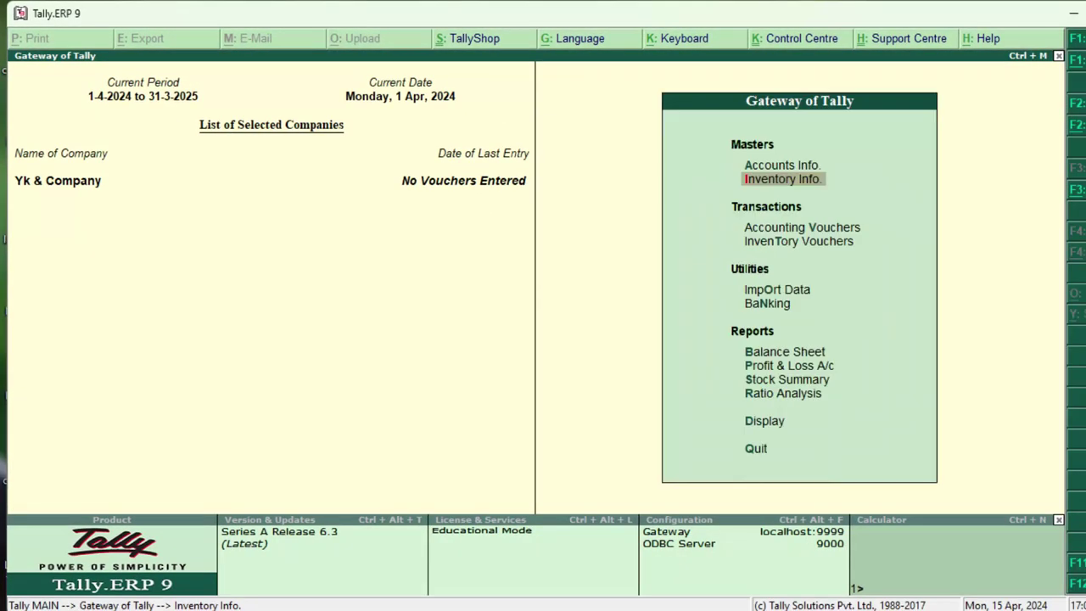
# Step: Start a Purchase voucher with invoice 543, party Cash and ledger Purchase A/c
pyautogui.press('v')
pyautogui.press('F9')
pyautogui.write('543')
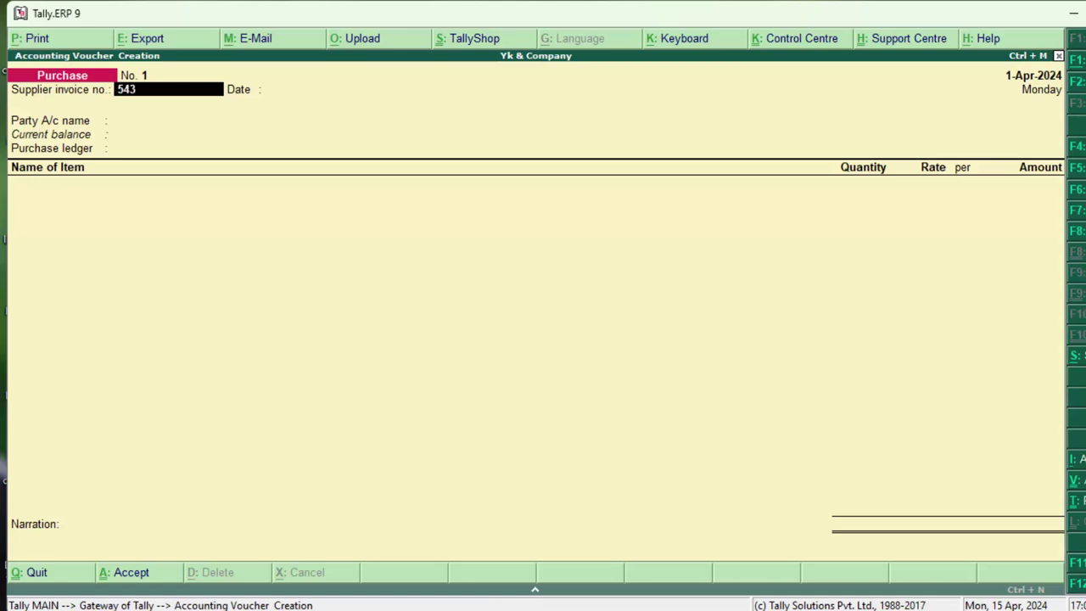
pyautogui.press('Return')
pyautogui.press('Return')
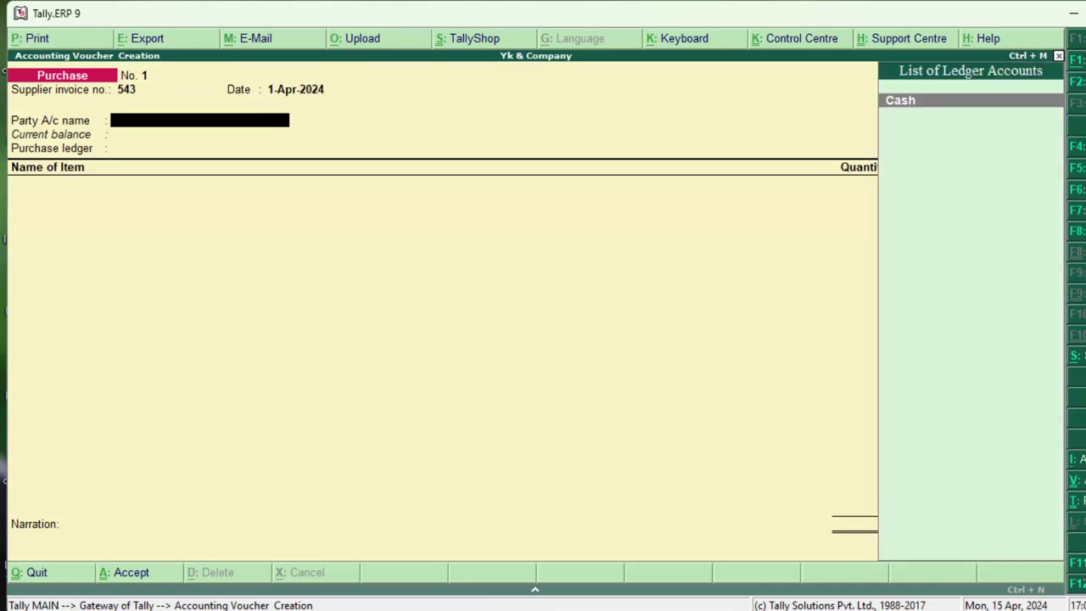
pyautogui.press('Return')
pyautogui.press('Return')
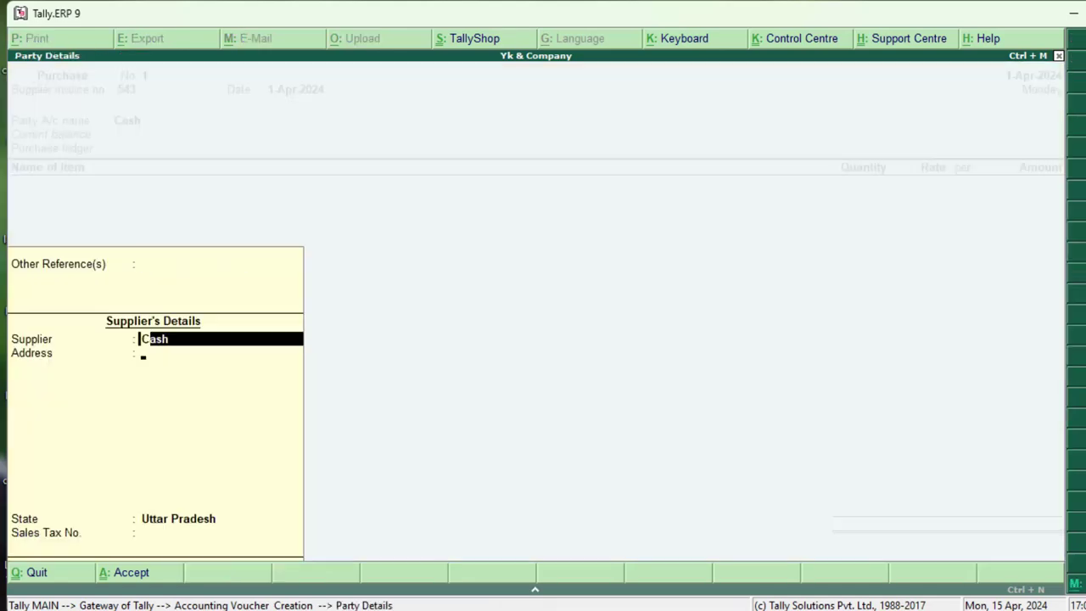
pyautogui.press('Return')
pyautogui.press('Return')
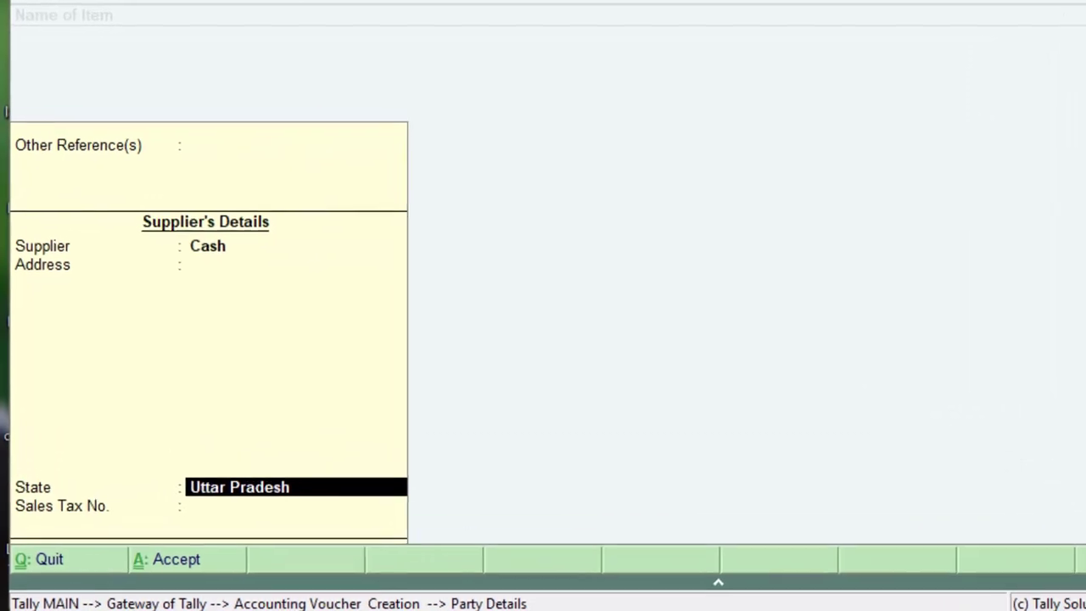
pyautogui.press('Return')
pyautogui.press('Return')
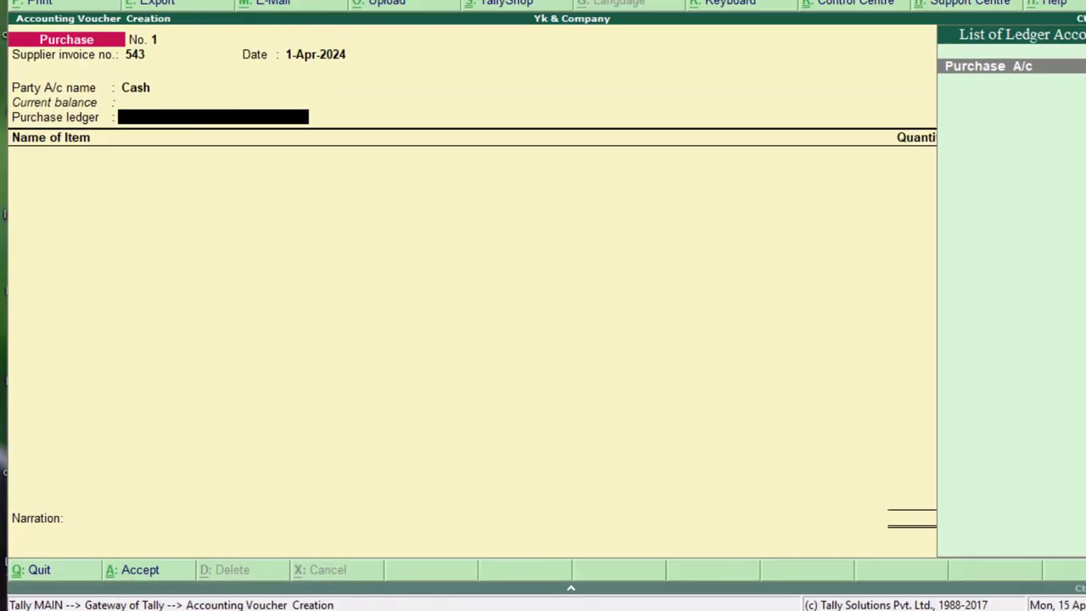
pyautogui.press('Return')
# Step: Add Monitor as the stock item on the first line
pyautogui.write('K')
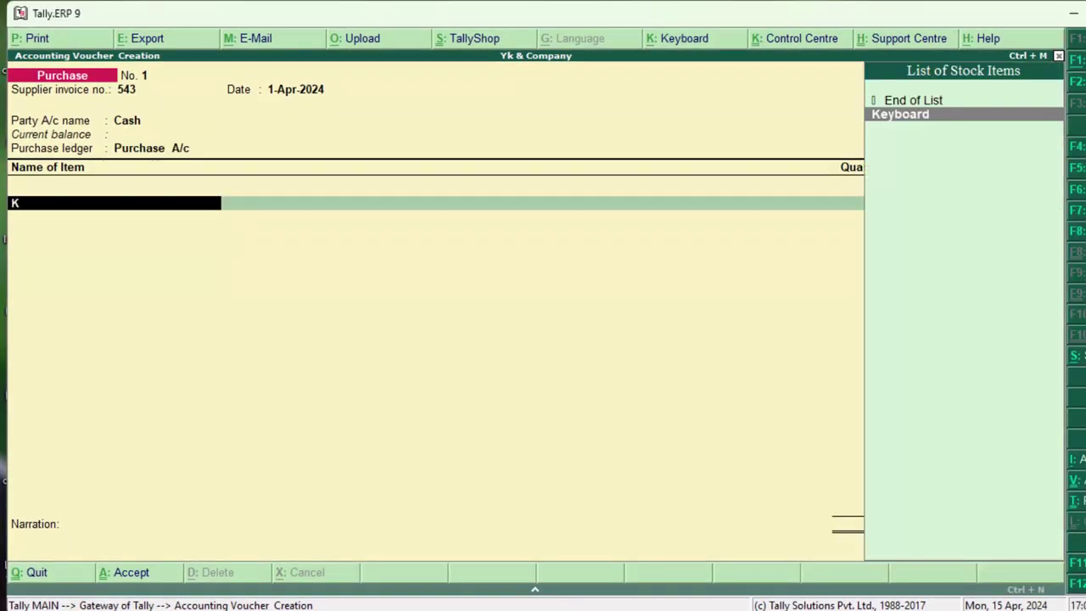
pyautogui.press('BackSpace')
pyautogui.write('M')
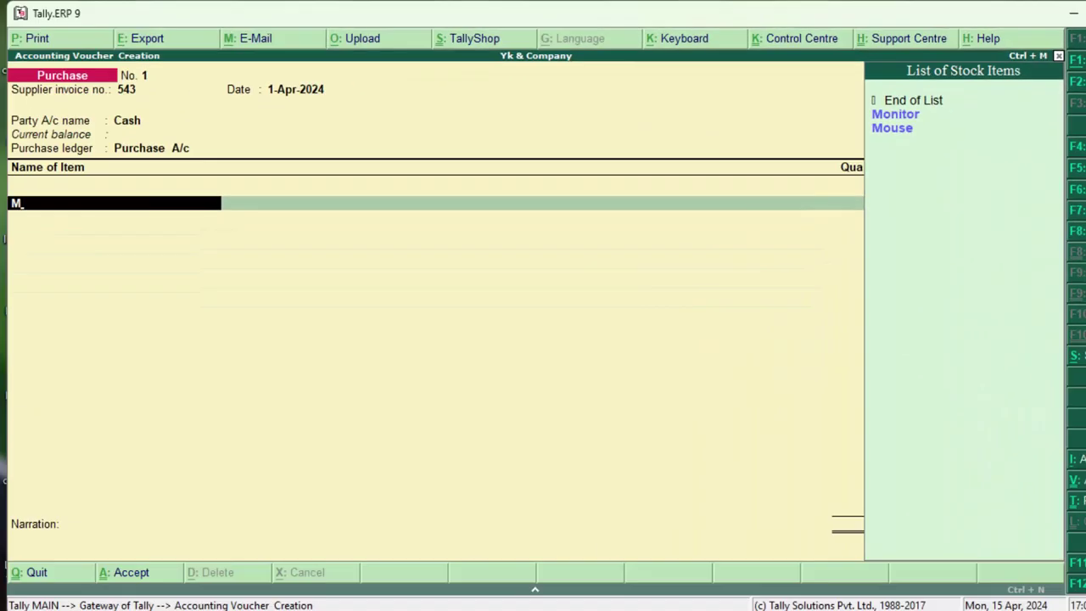
pyautogui.press('Down')
pyautogui.press('Up')
pyautogui.press('Return')
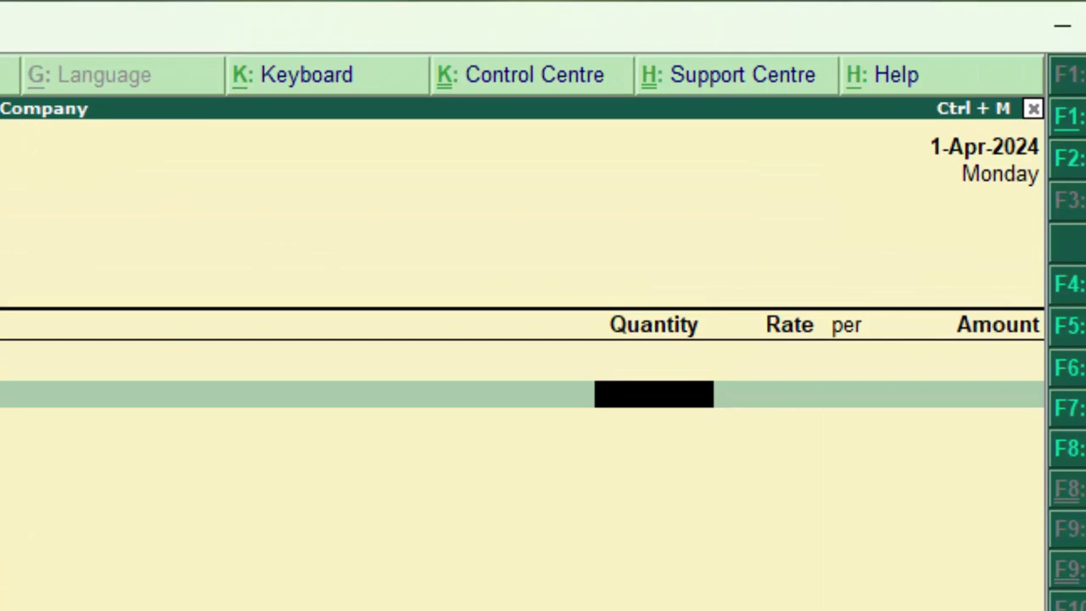
# Step: Enter quantity 5 pcs and rate 5,000, correcting the mistyped 500
pyautogui.write('5')
pyautogui.press('Return')
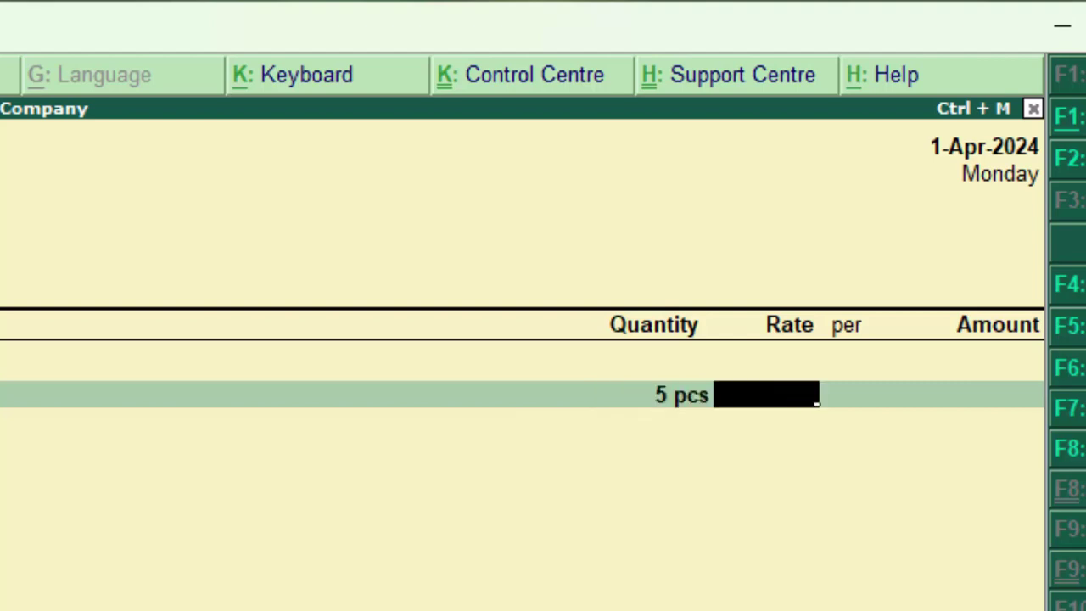
pyautogui.write('500')
pyautogui.press('Return')
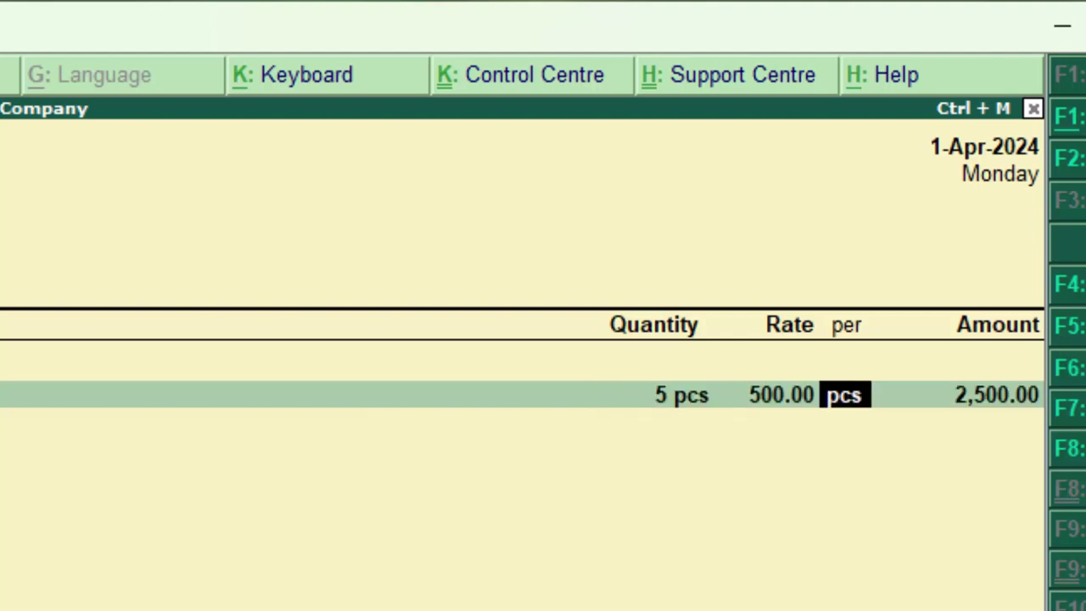
pyautogui.press('BackSpace')
pyautogui.write('5')
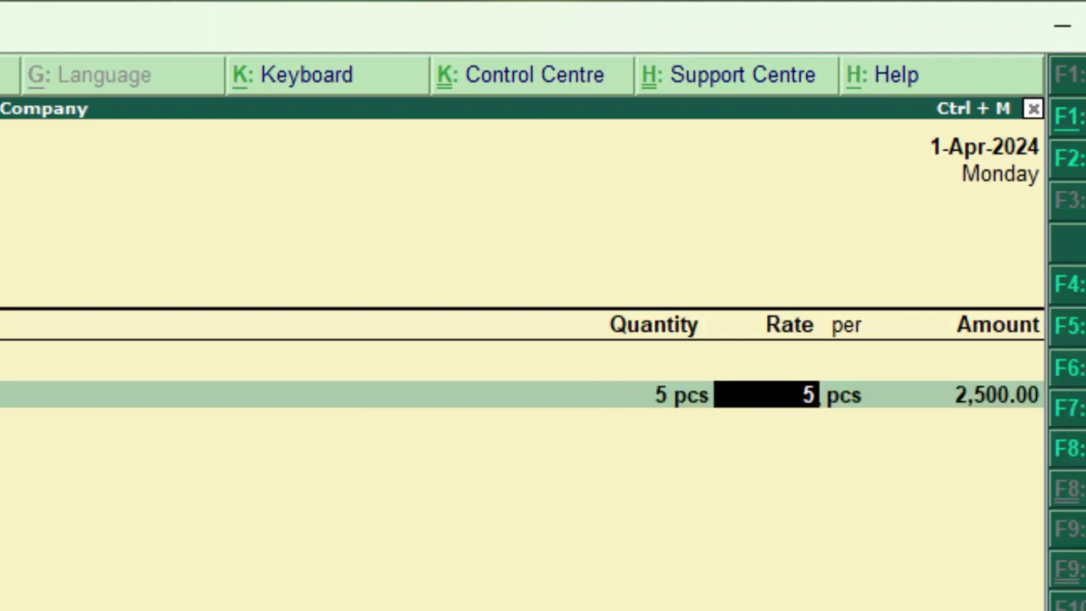
pyautogui.write('000')
pyautogui.press('Return')
# Step: Complete the Monitor line at 25,000.00 and end the item list to reach the save prompt
pyautogui.press('Return')
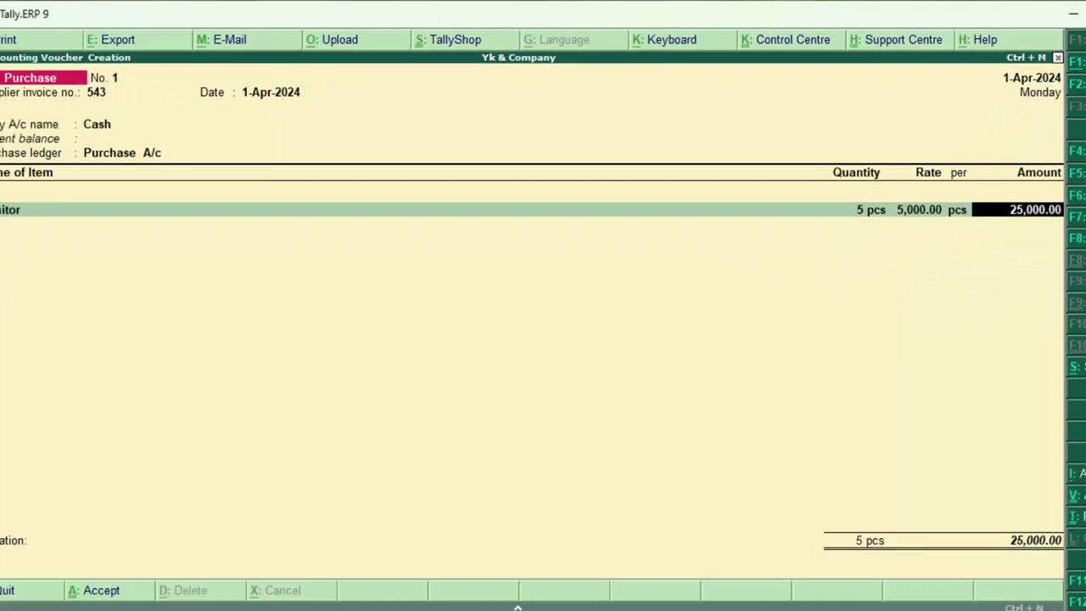
pyautogui.press('Return')
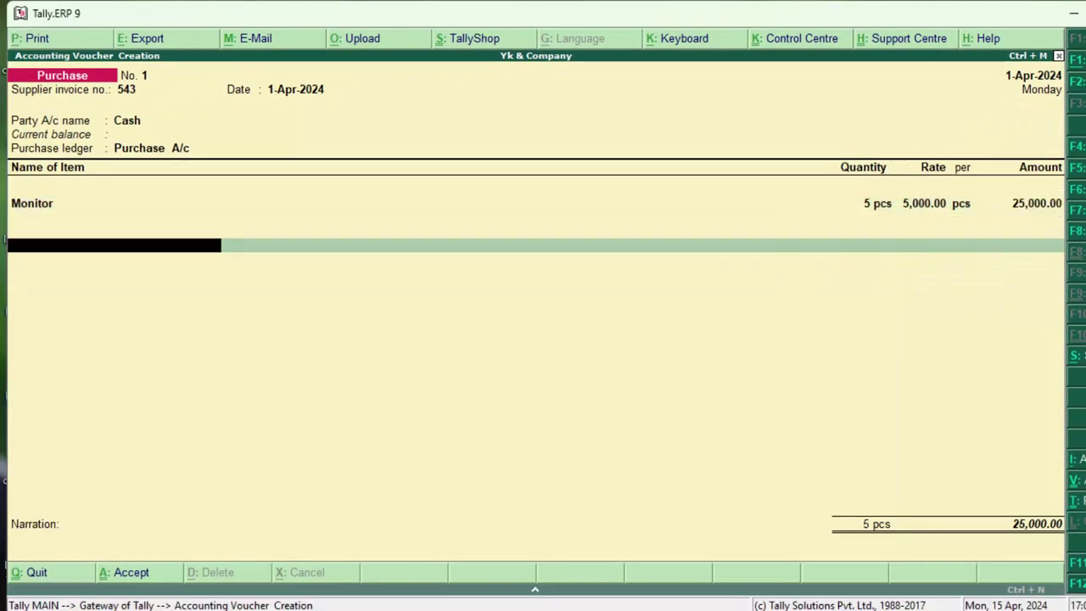
pyautogui.press('Return')
pyautogui.press('Return')
pyautogui.press('Return')
pyautogui.press('Return')
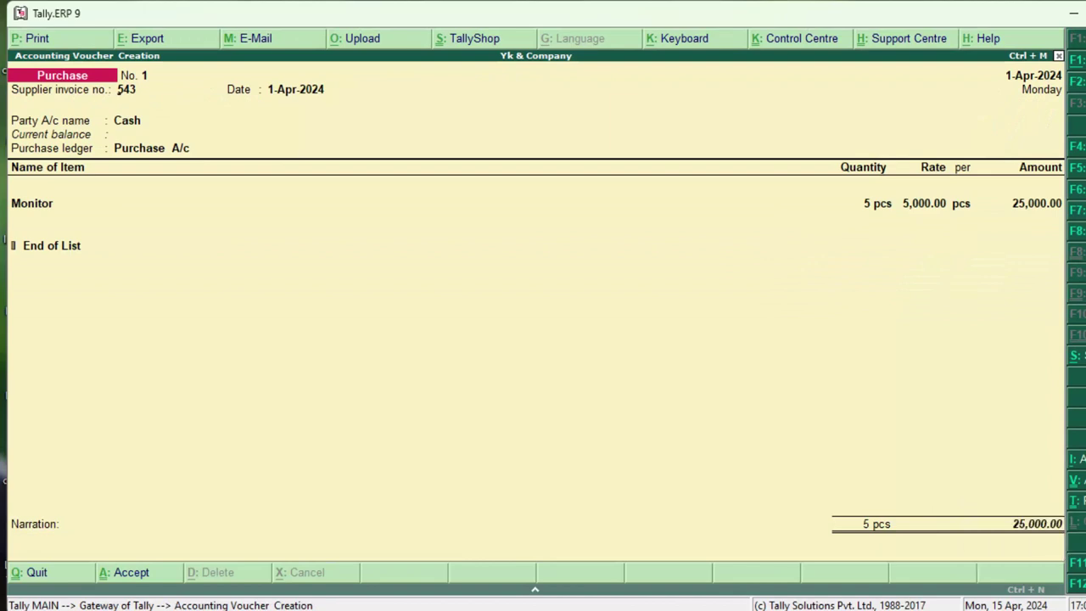